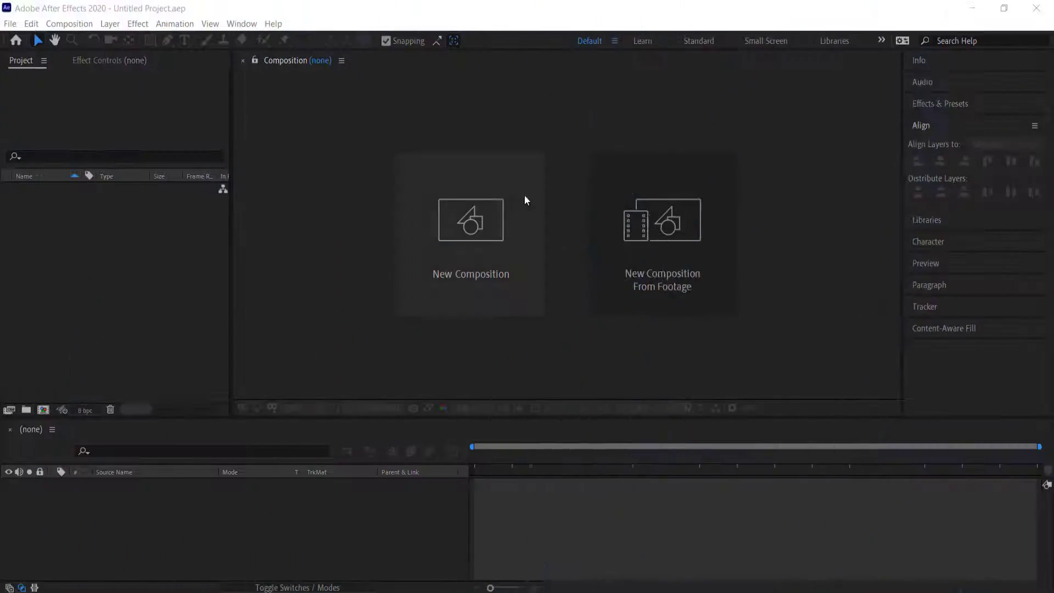
Create a composition named Comp 1 at 1920 x 1080, 25 fps, with a 10-second duration.
click(496, 222)
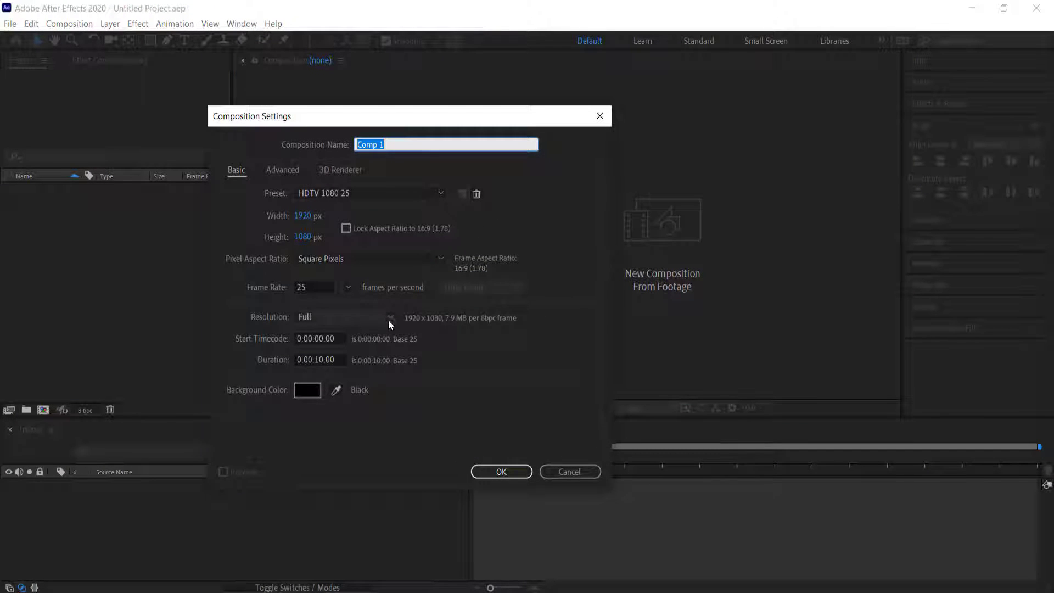
click(502, 471)
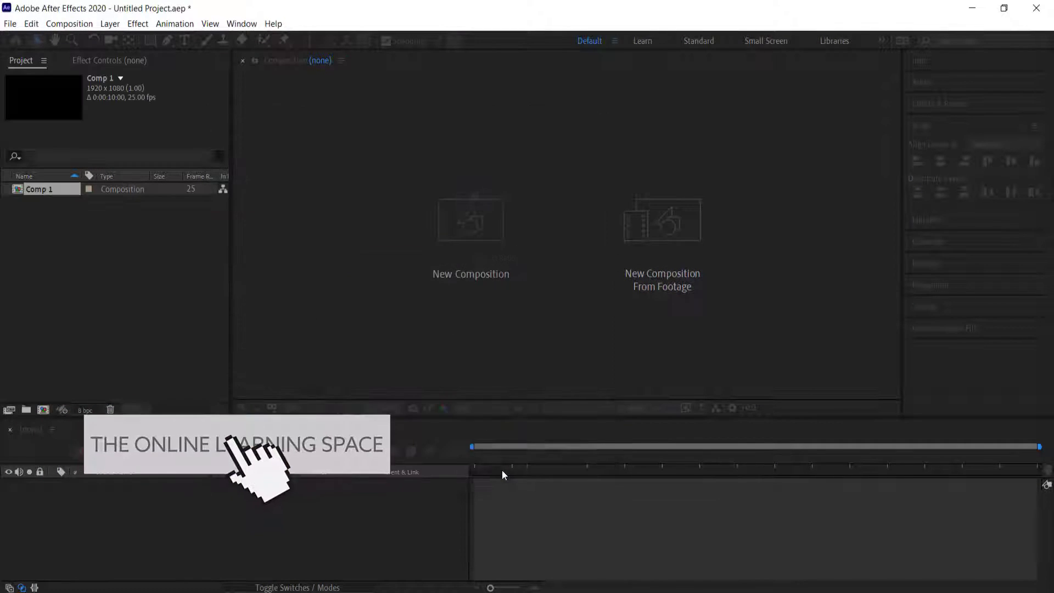
Import the road photo pexels-veeterzy-39811.jpg and add it to the Comp 1 timeline as a layer.
right_click(113, 261)
mouse_move(185, 324)
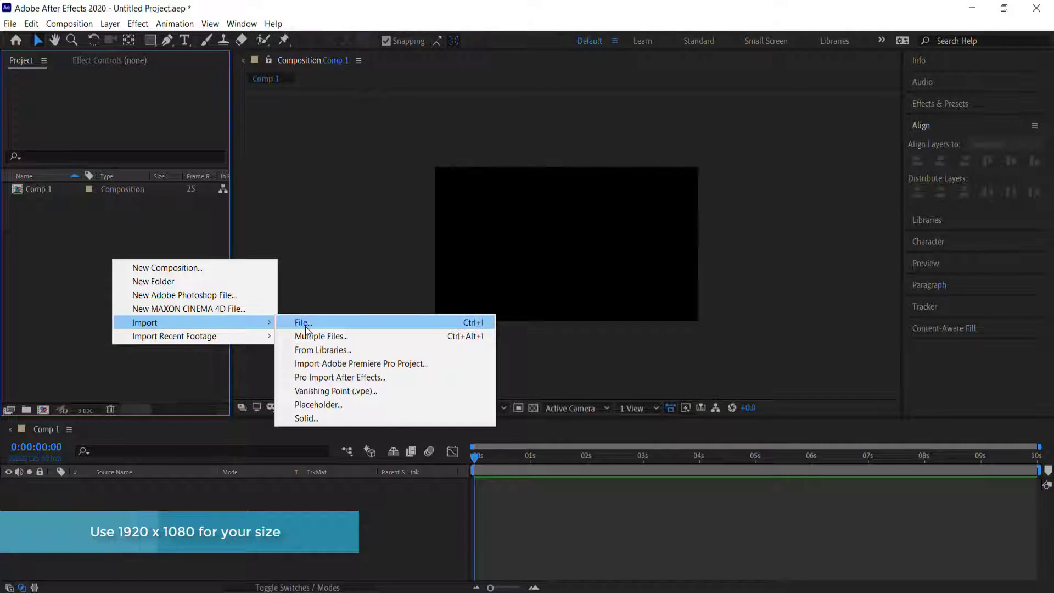
click(305, 326)
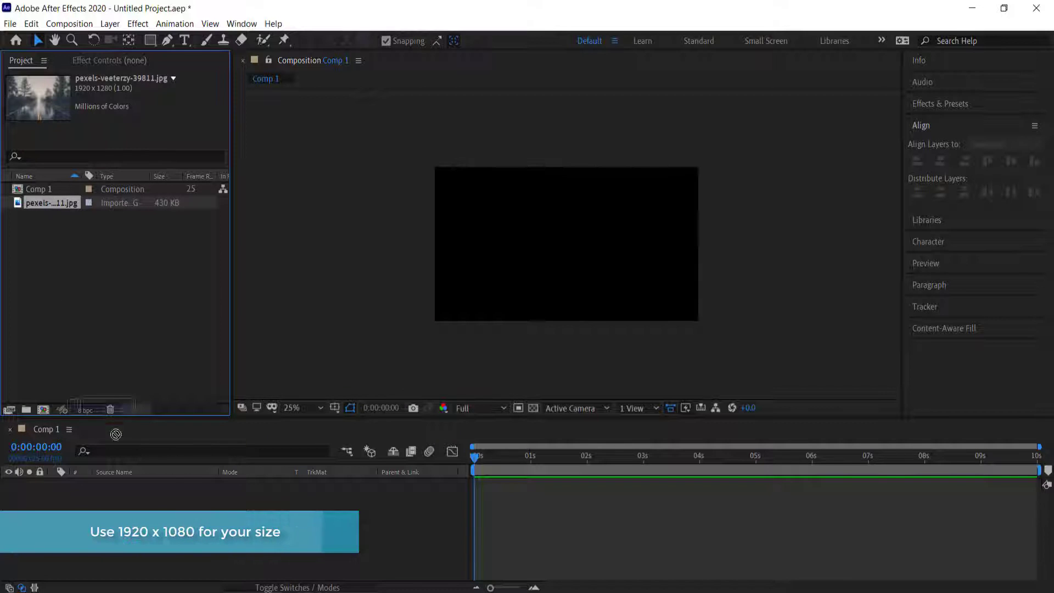
drag(116, 434, 139, 496)
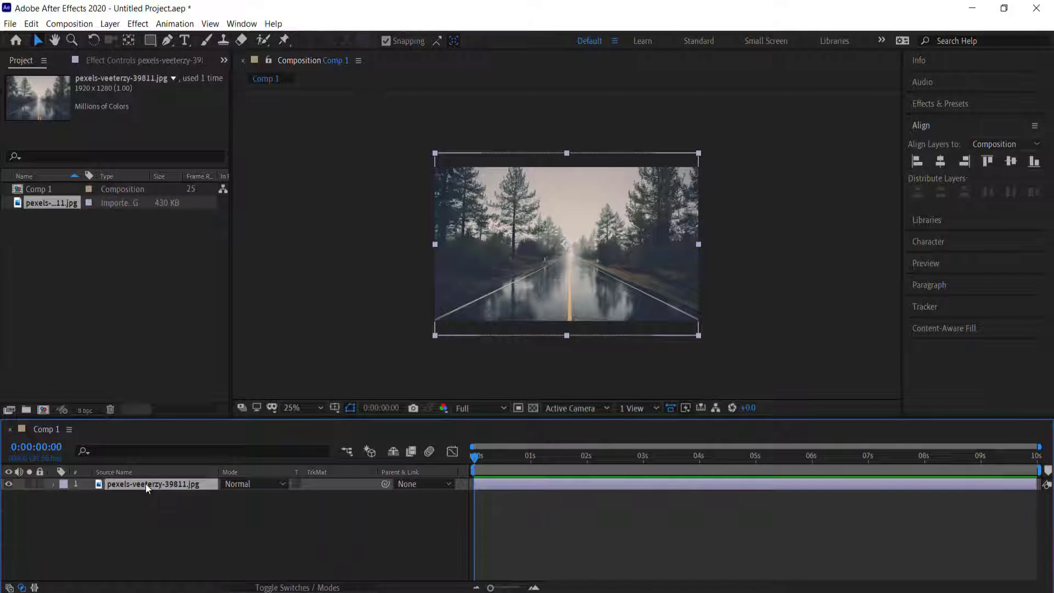
key(ctrl+shift+a)
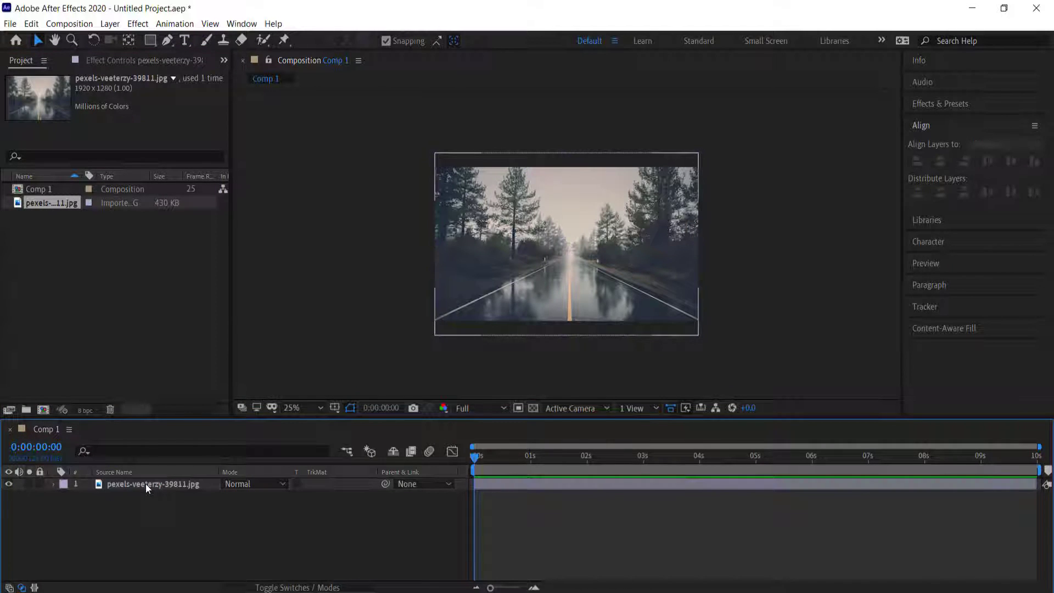
Rename the road photo layer as BG.
click(146, 484)
key(Return)
text(BG)
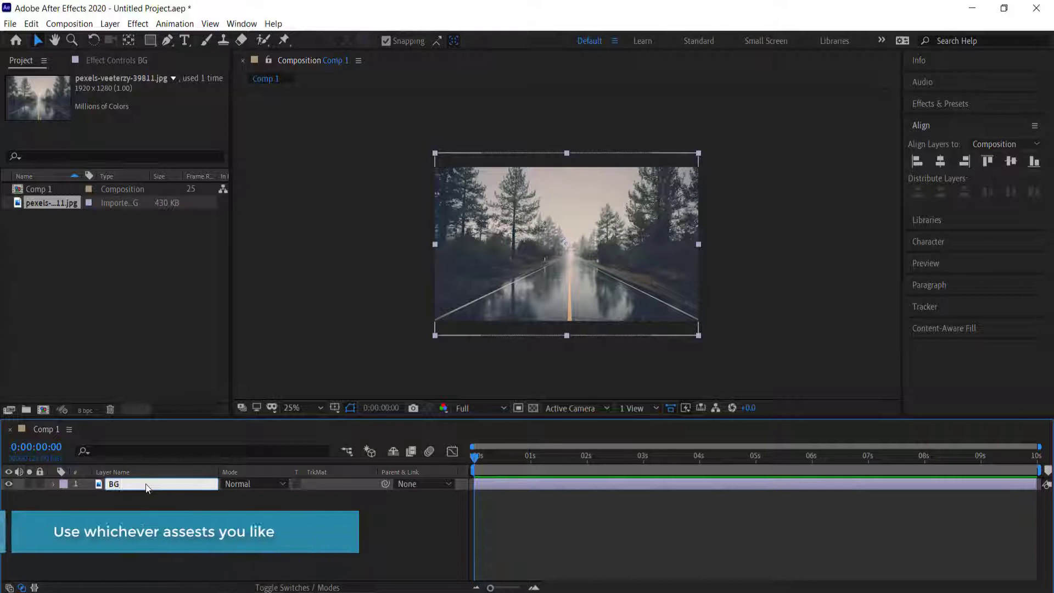
key(Return)
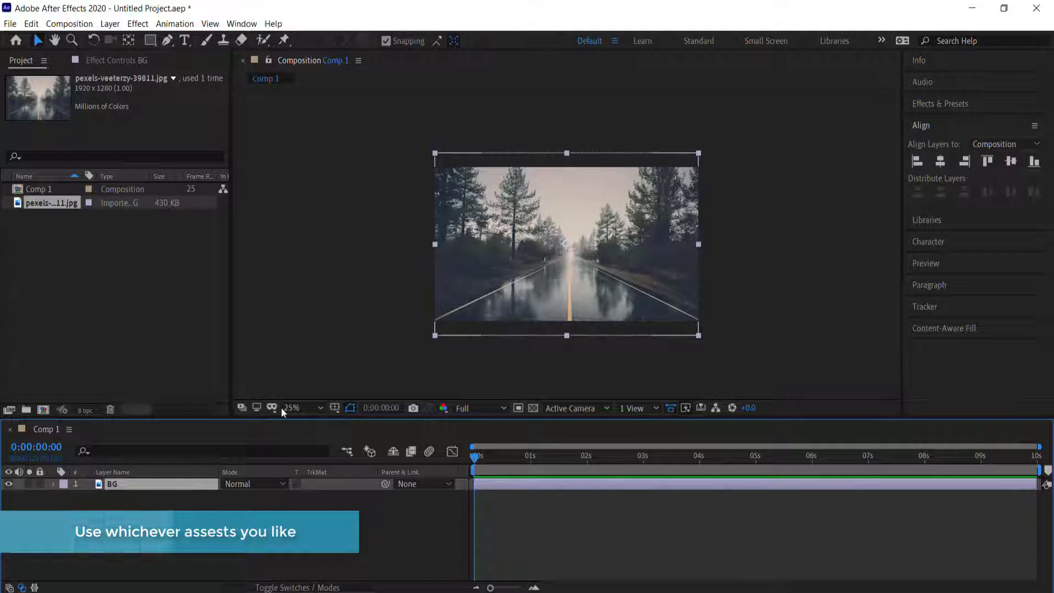
key(ctrl+shift+a)
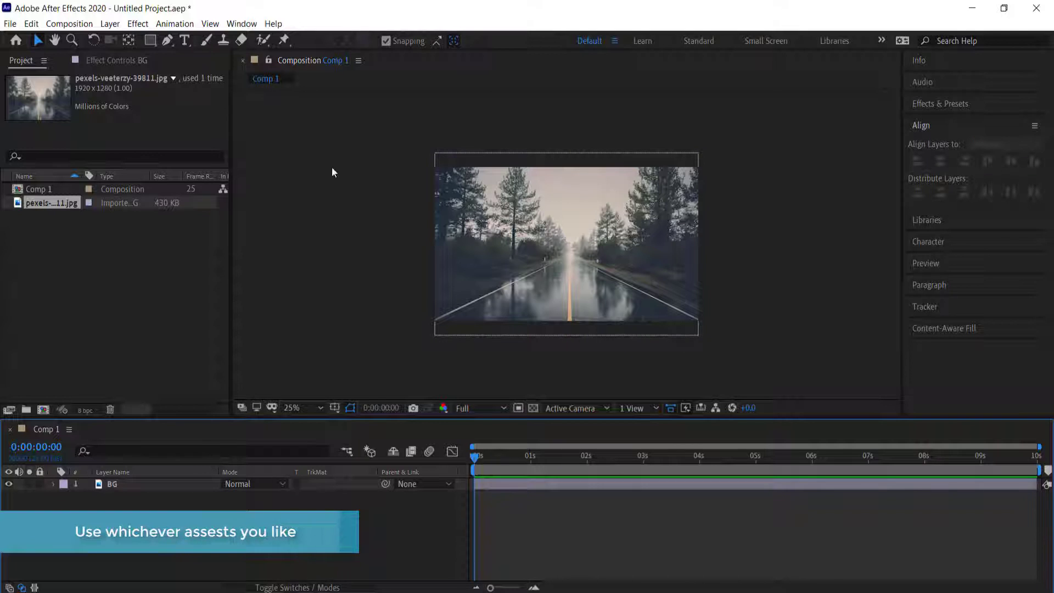
Add a text layer reading "Handwriting" over the photo and set its font size to 274 px.
key(ctrl+t)
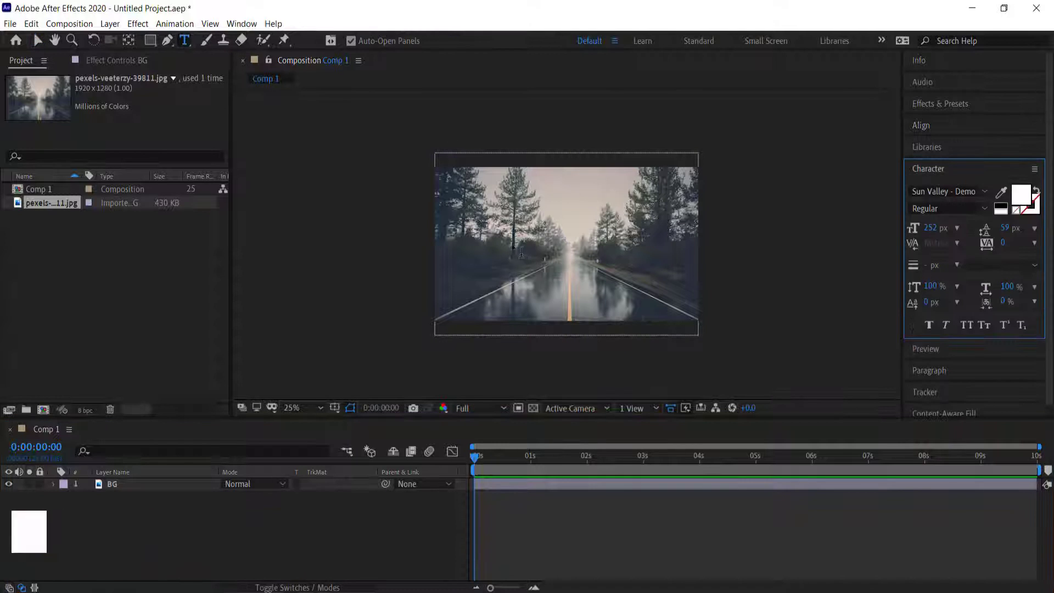
click(517, 254)
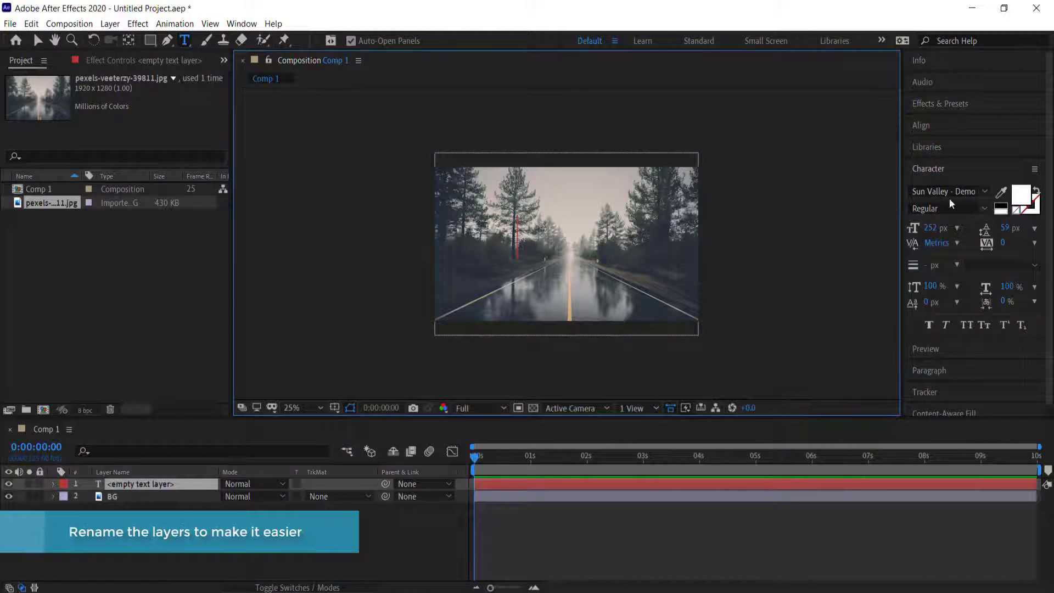
text(H)
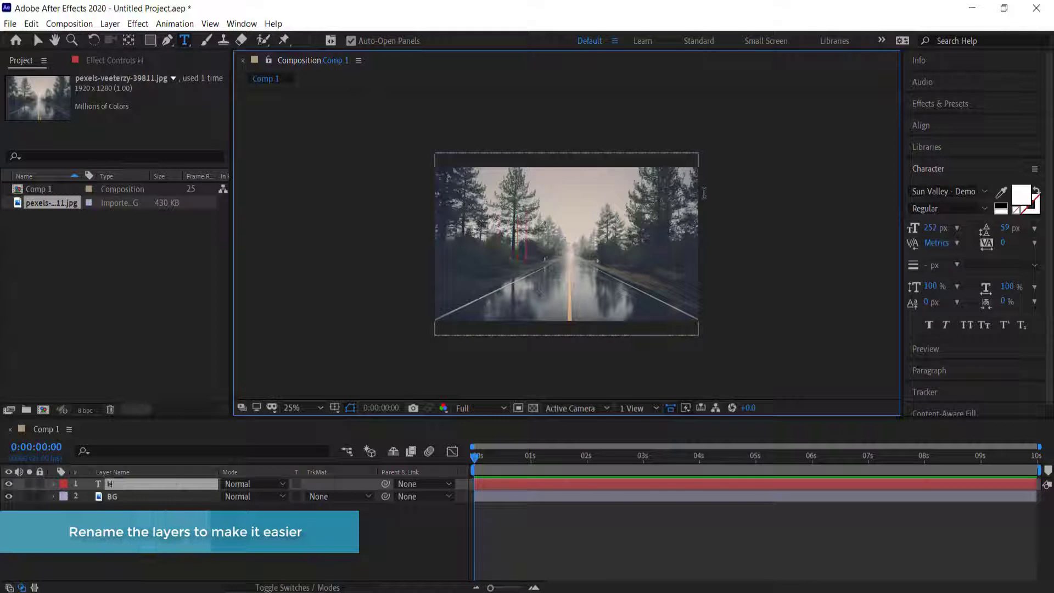
text(and)
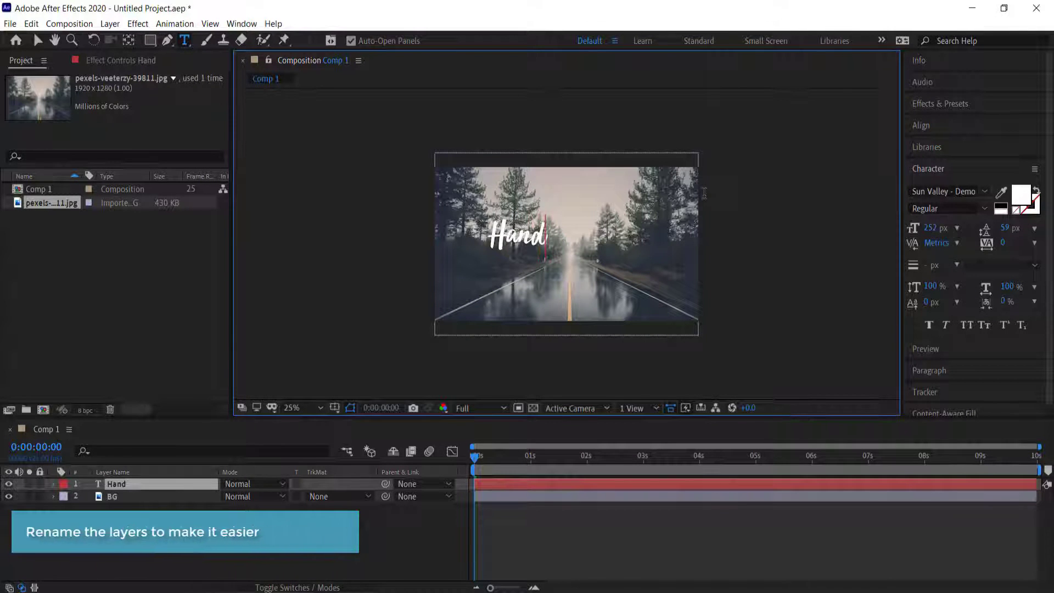
text(writing)
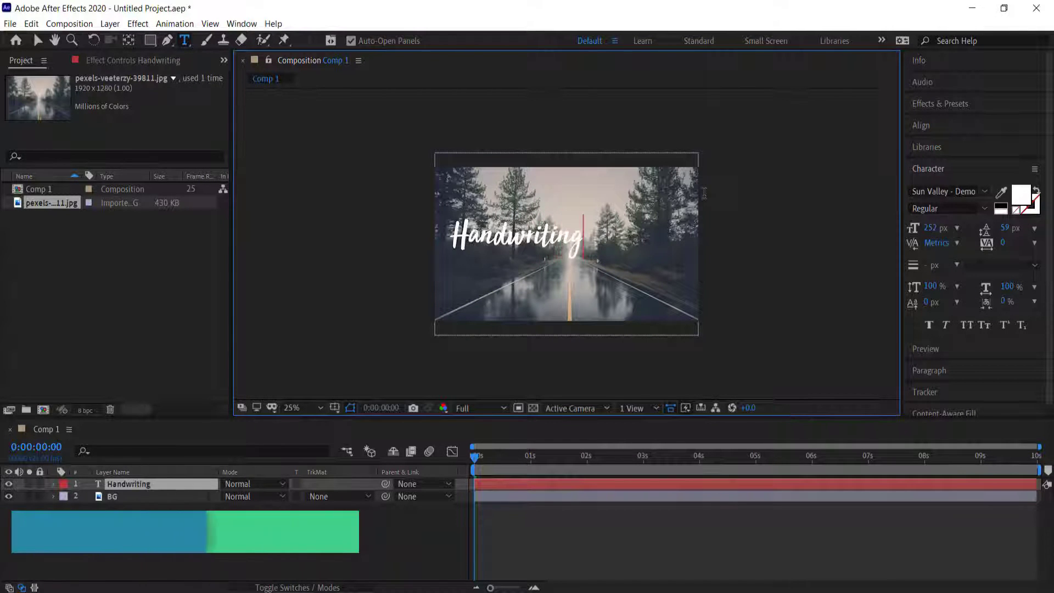
key(ctrl+a)
drag(931, 231, 943, 226)
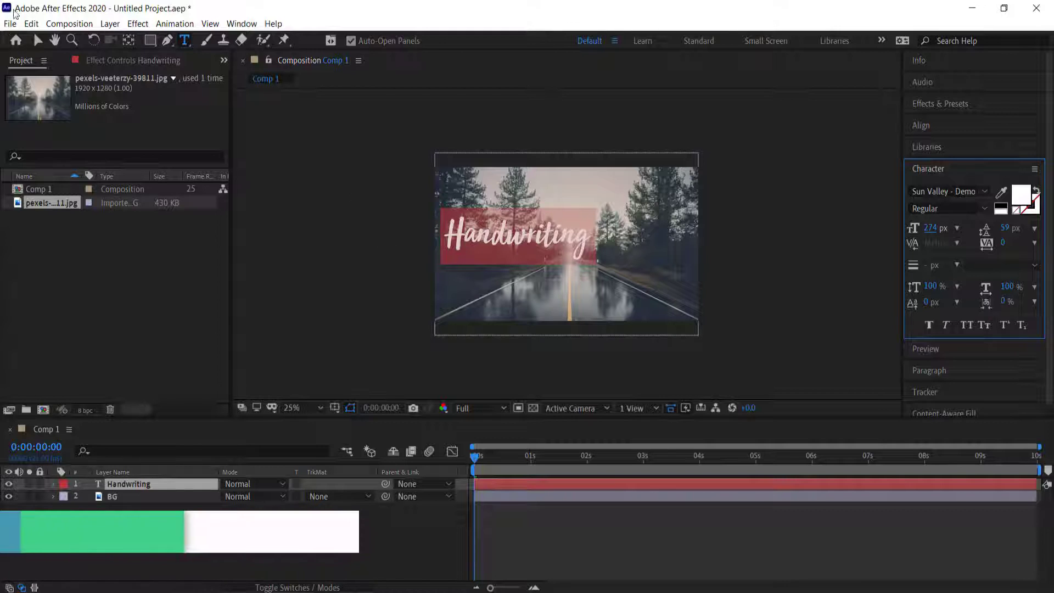
Centre the Handwriting layer's anchor point on the text and align the layer horizontally and vertically to the composition's centre.
click(38, 40)
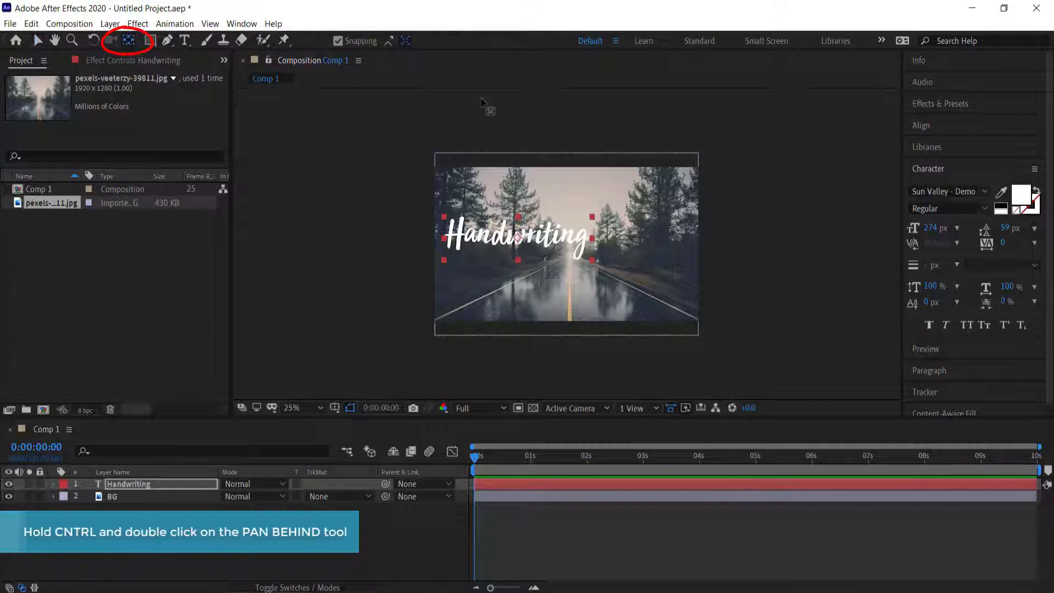
click(933, 123)
click(940, 160)
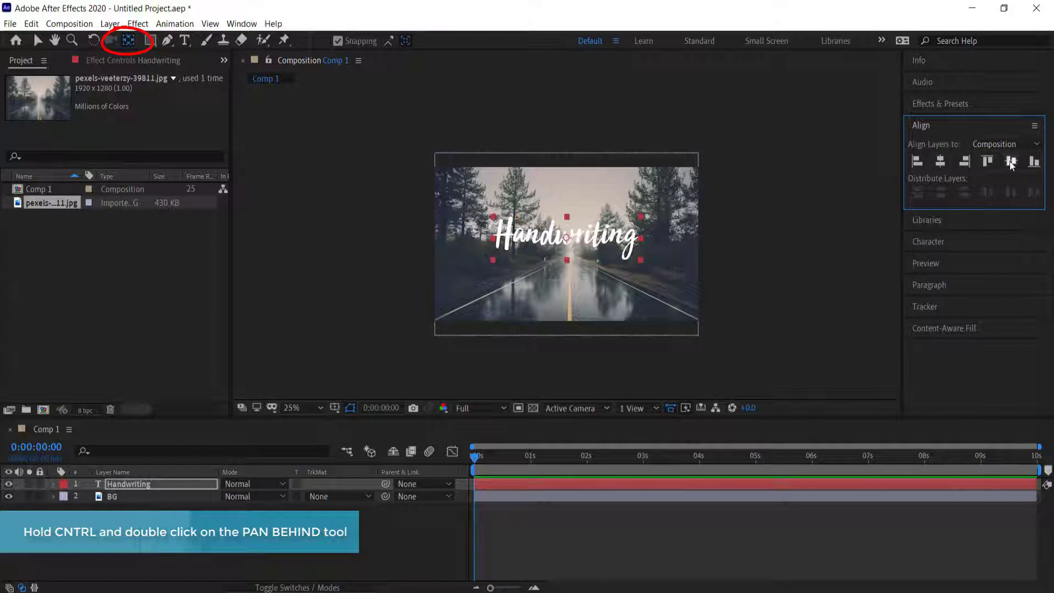
click(1011, 161)
scroll(528, 240, up, 2)
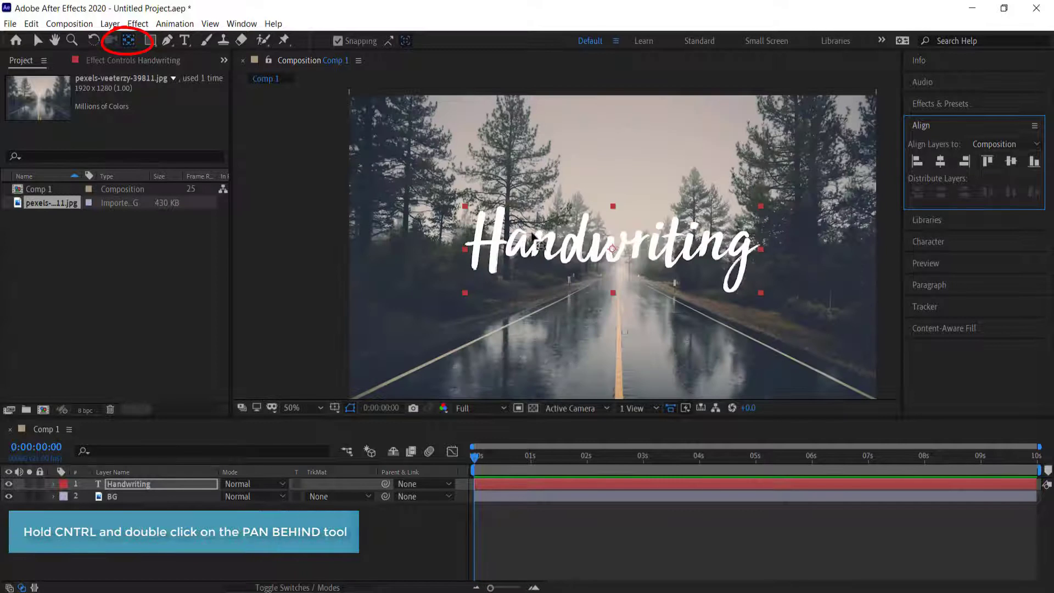
Scale up the Handwriting text around its centre and reveal the layer's Position property.
click(763, 295)
key(v)
drag(762, 293, 819, 327)
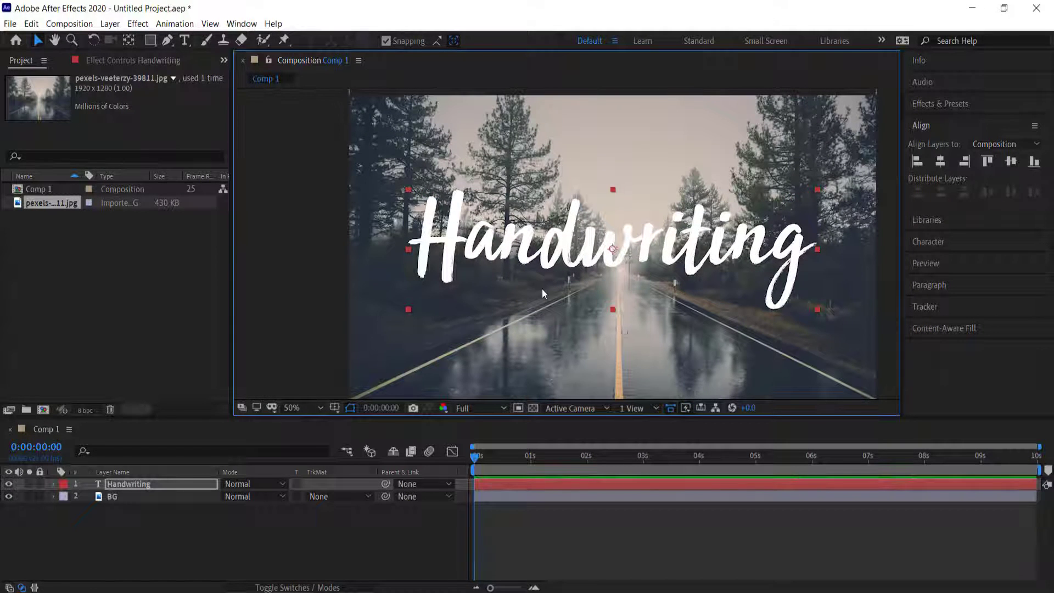
key(comma)
click(146, 484)
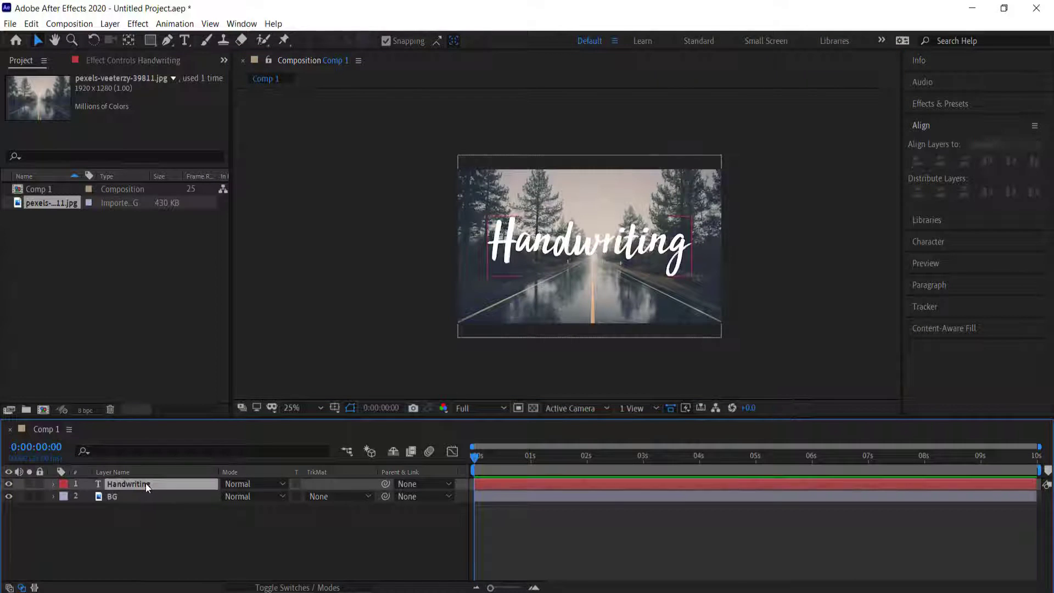
key(p)
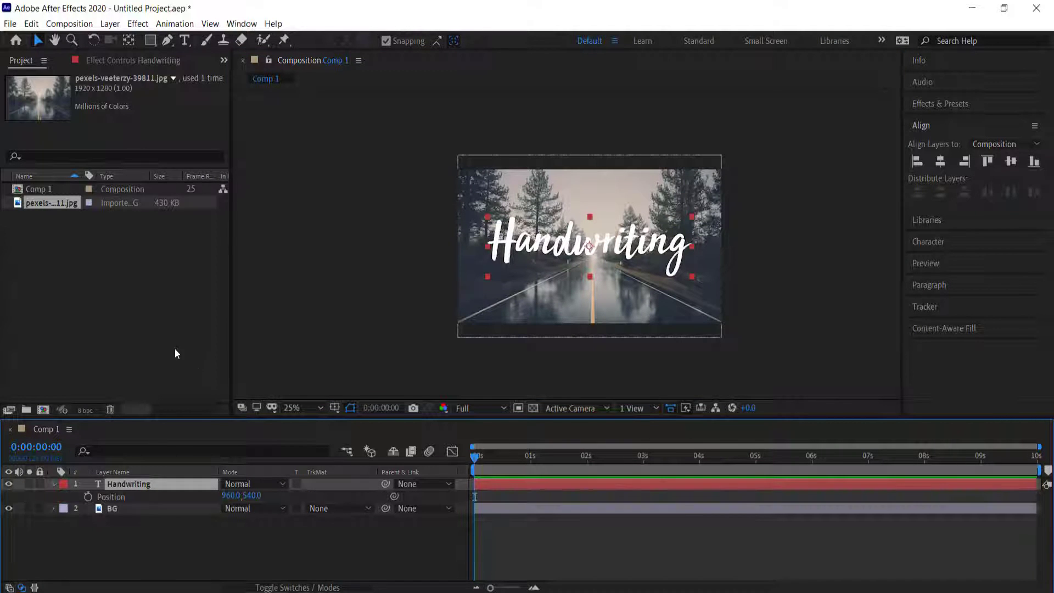
click(143, 559)
Draw a Pen tool mask path on the Handwriting layer, tracing both stems and the crossbar of the letter H.
click(127, 483)
click(167, 41)
scroll(504, 225, up, 4)
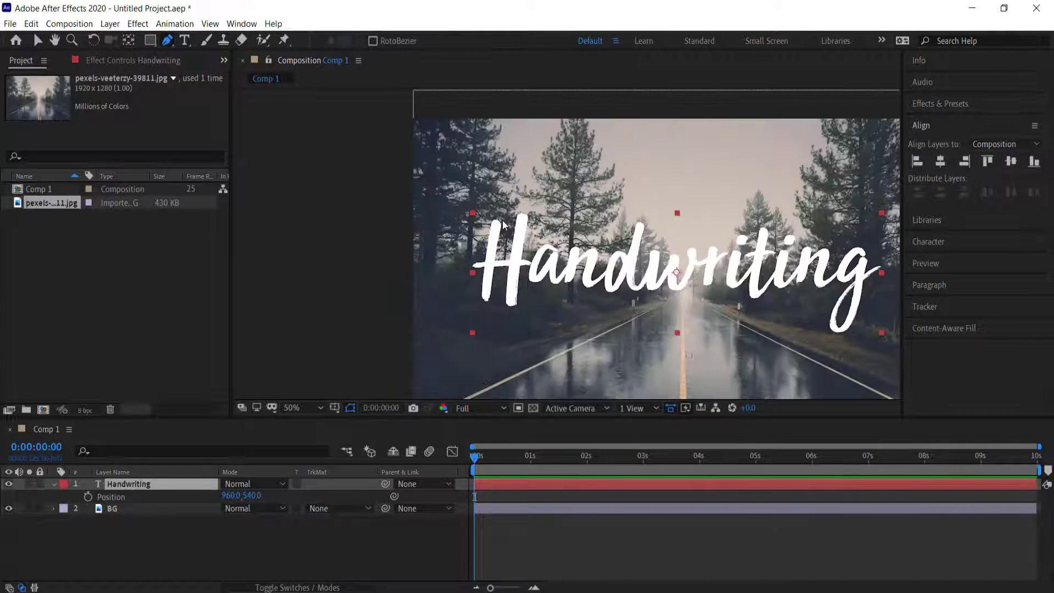
key(h)
key(g)
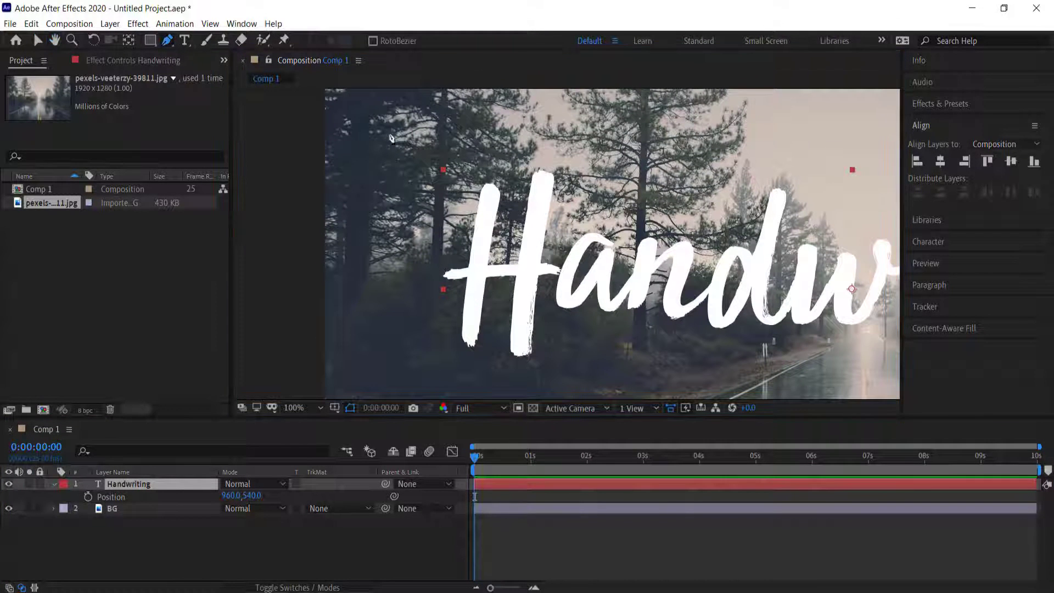
click(490, 171)
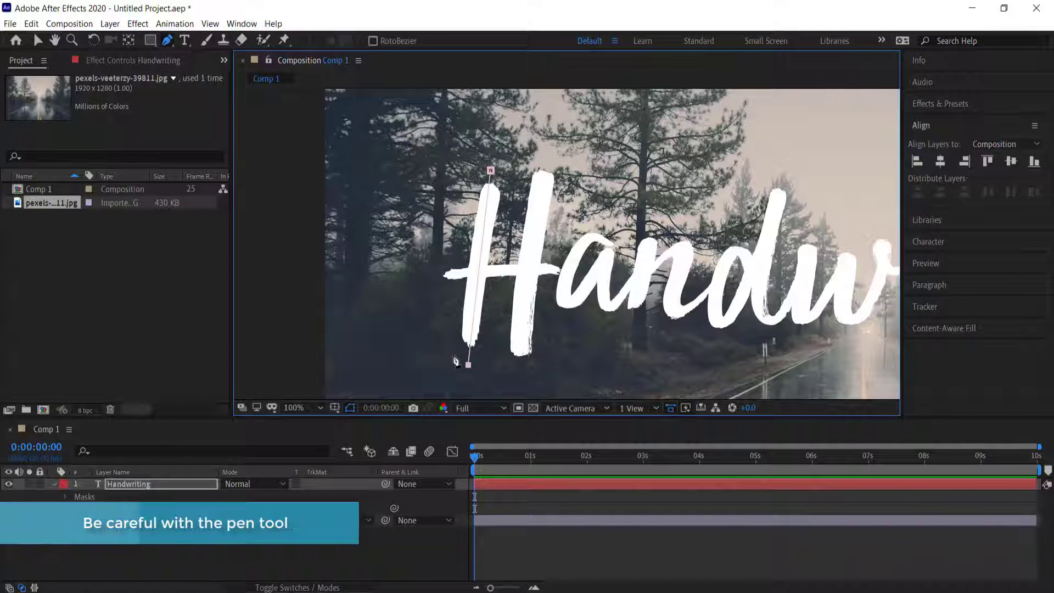
drag(408, 280, 434, 279)
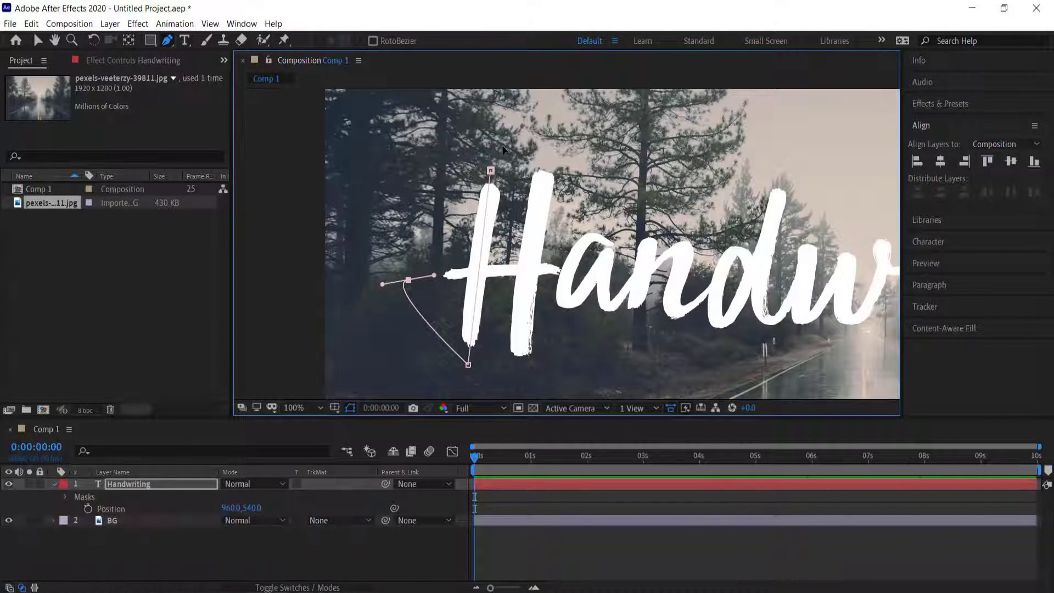
drag(544, 129, 552, 145)
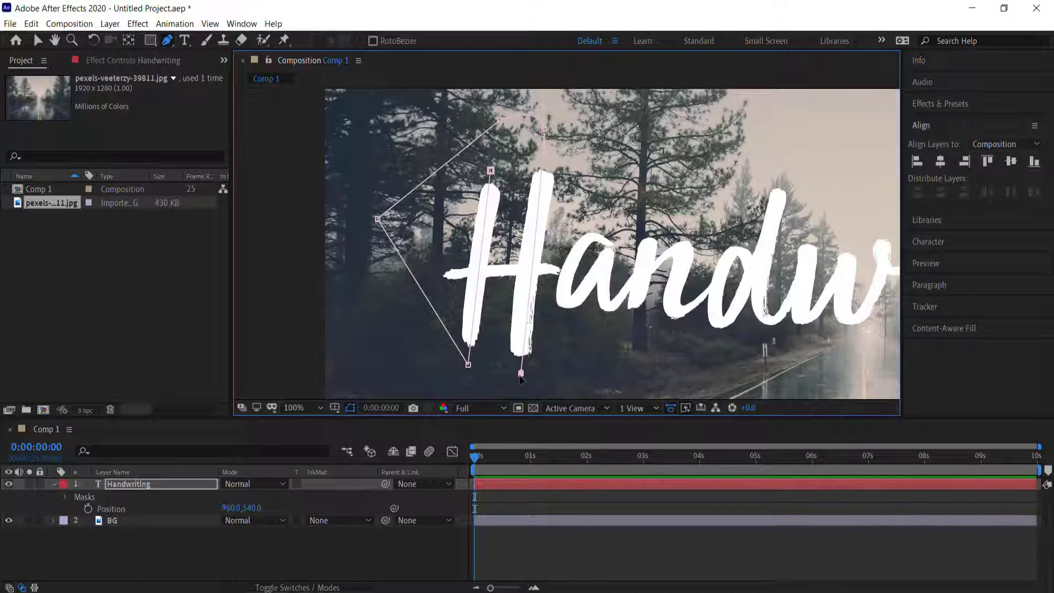
drag(400, 297, 466, 275)
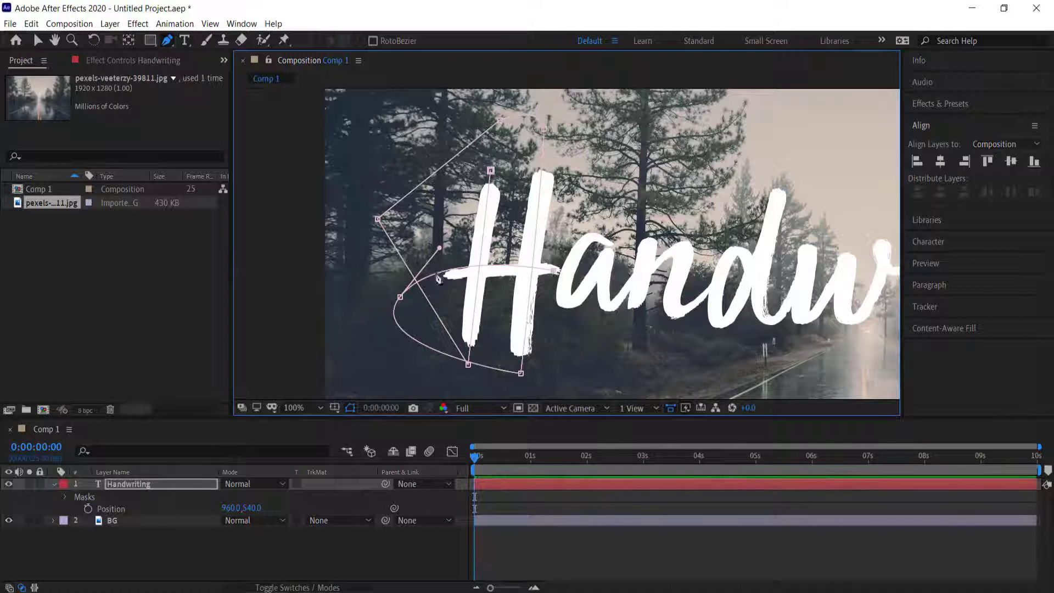
drag(432, 275, 433, 280)
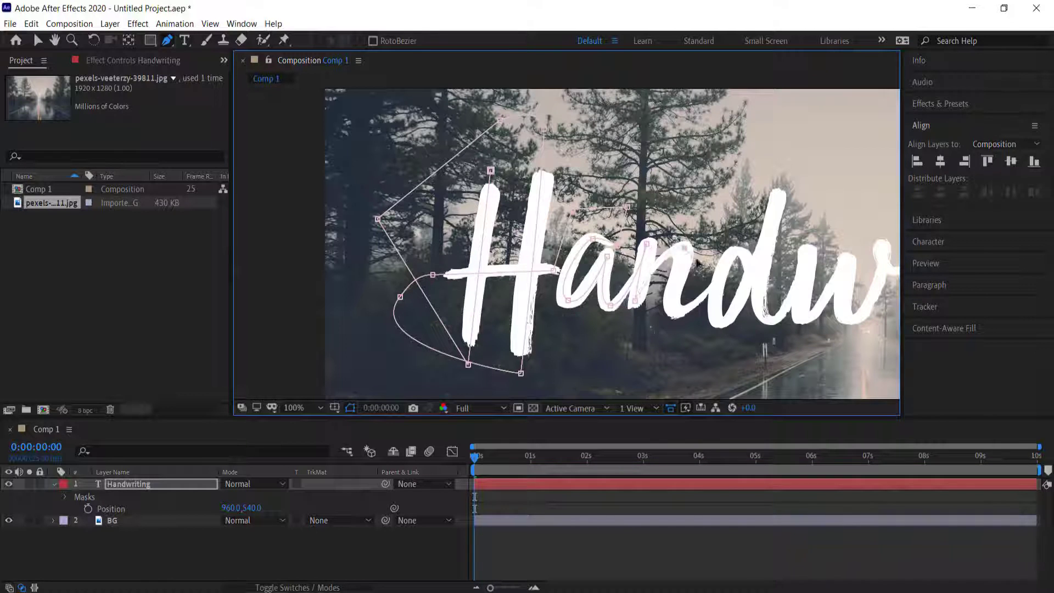
Continue the mask path in writing order through the remaining letters, finishing at the tail of the g.
drag(674, 308, 684, 344)
drag(707, 293, 725, 271)
scroll(711, 289, up, 1)
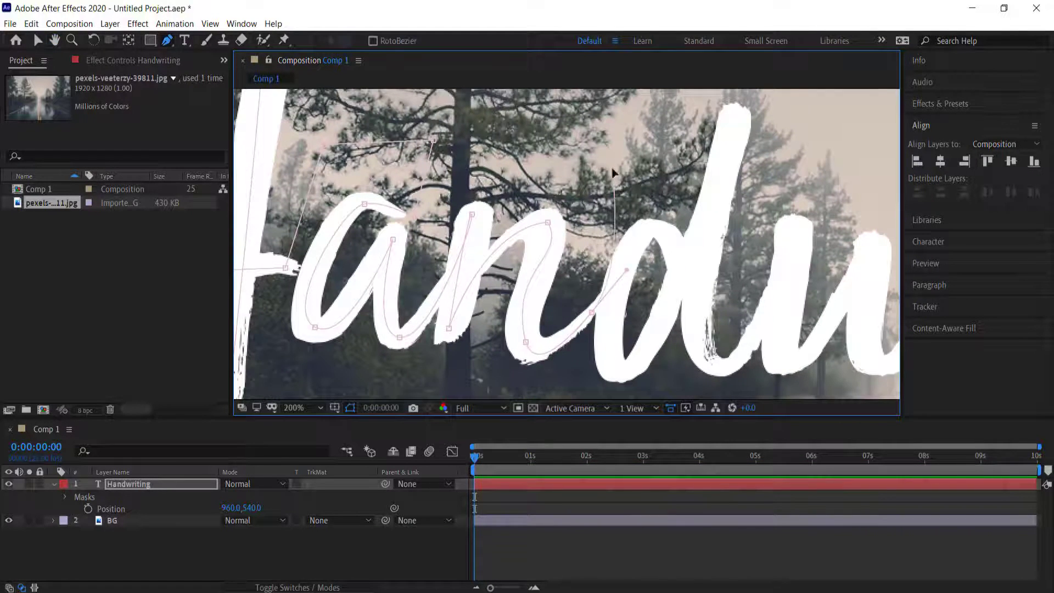
drag(618, 365, 648, 381)
scroll(647, 381, up, 1)
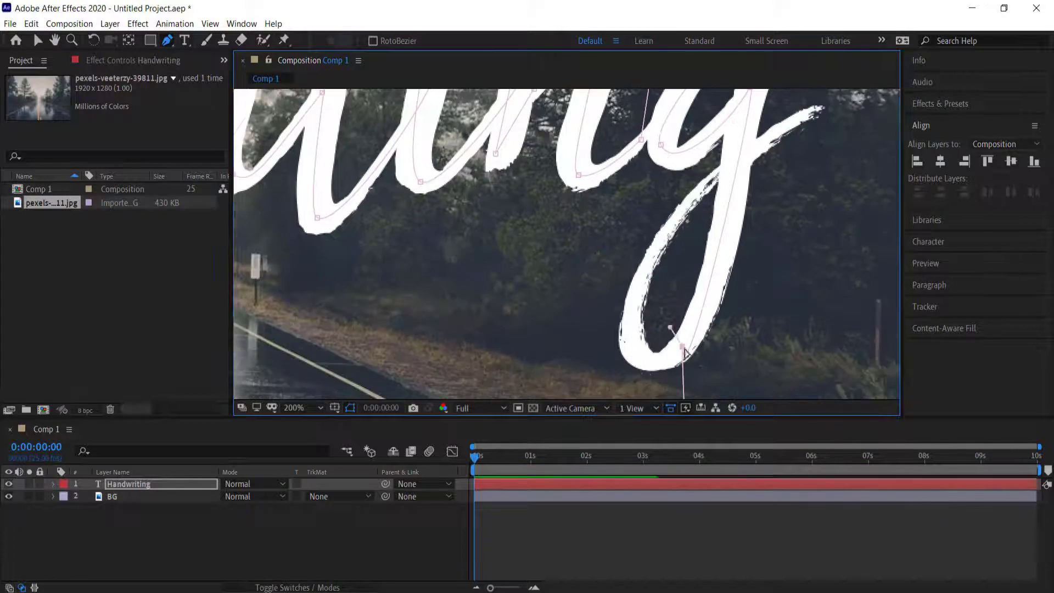
scroll(686, 354, down, 4)
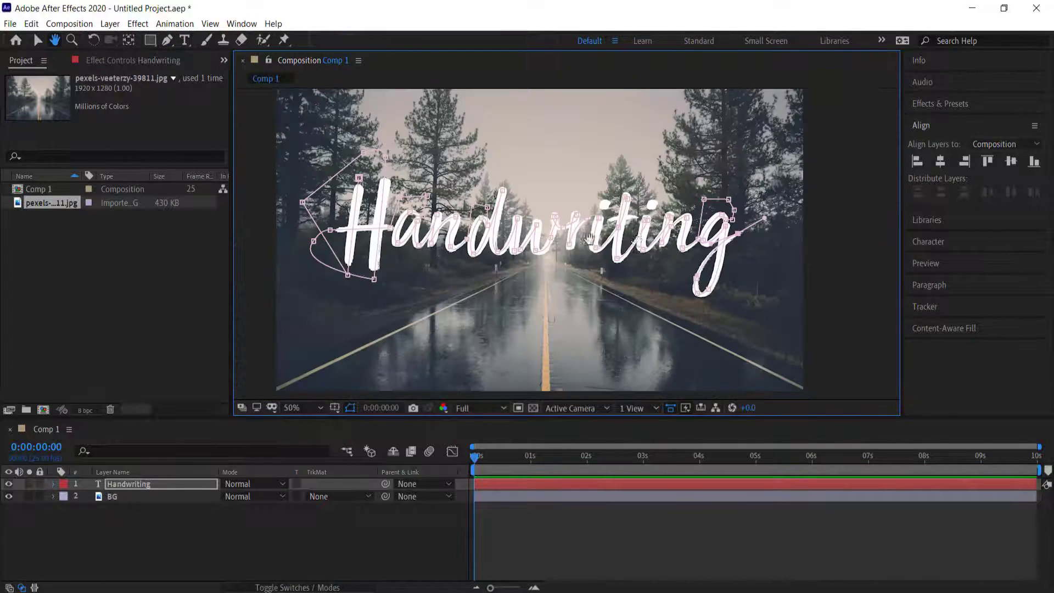
Find the Stroke effect from the Generate category and apply it to the Handwriting layer.
click(940, 105)
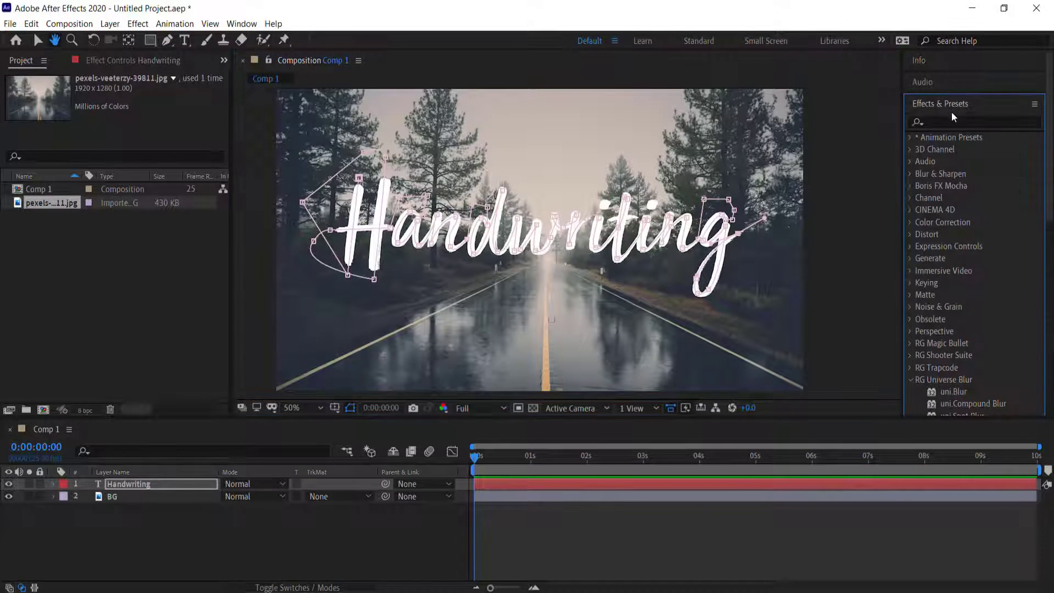
click(952, 120)
text(stroke)
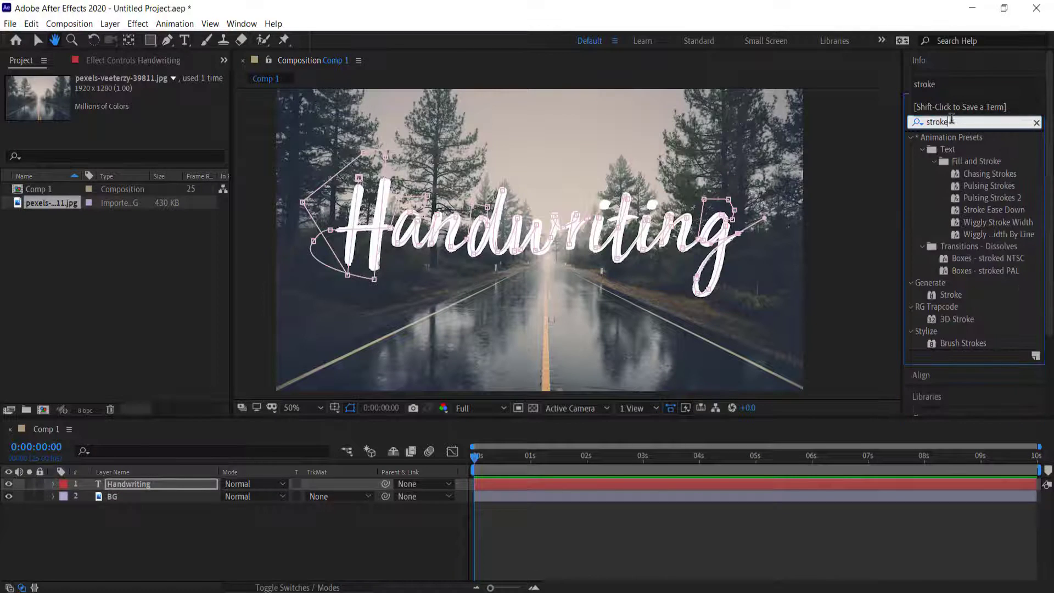
text(v)
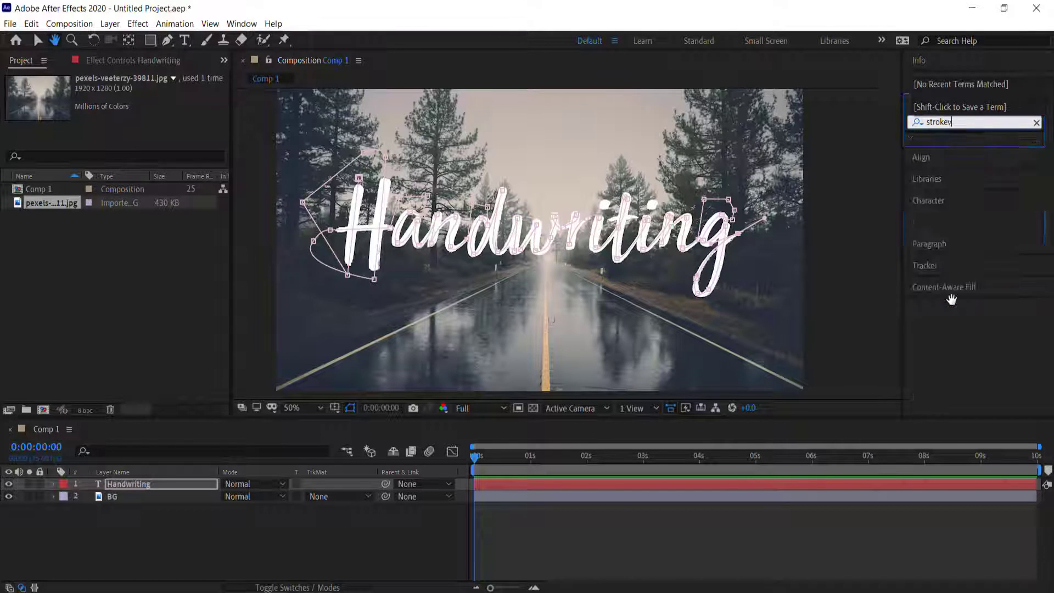
key(BackSpace)
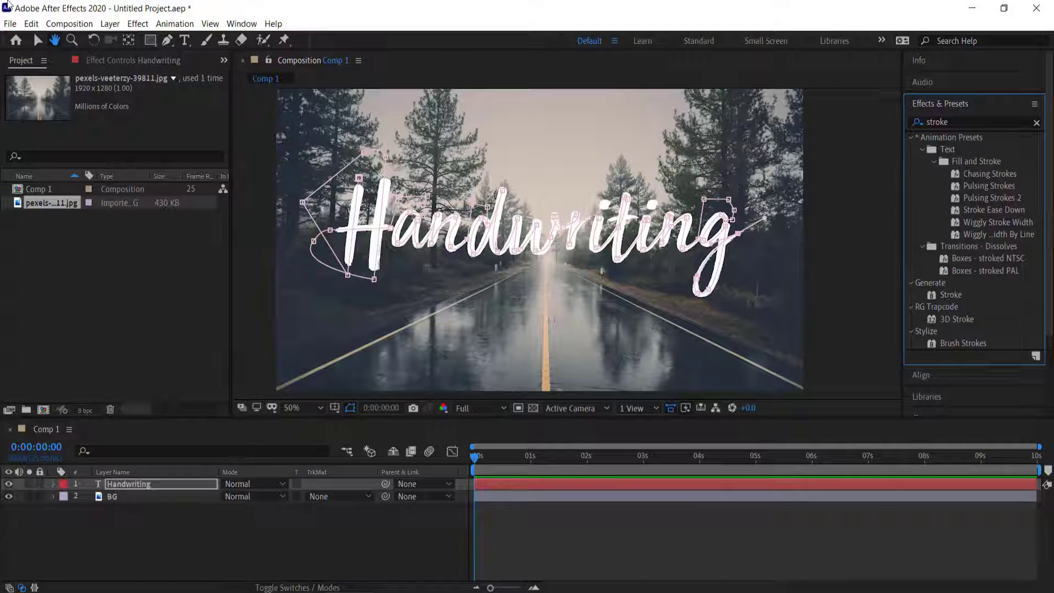
click(39, 42)
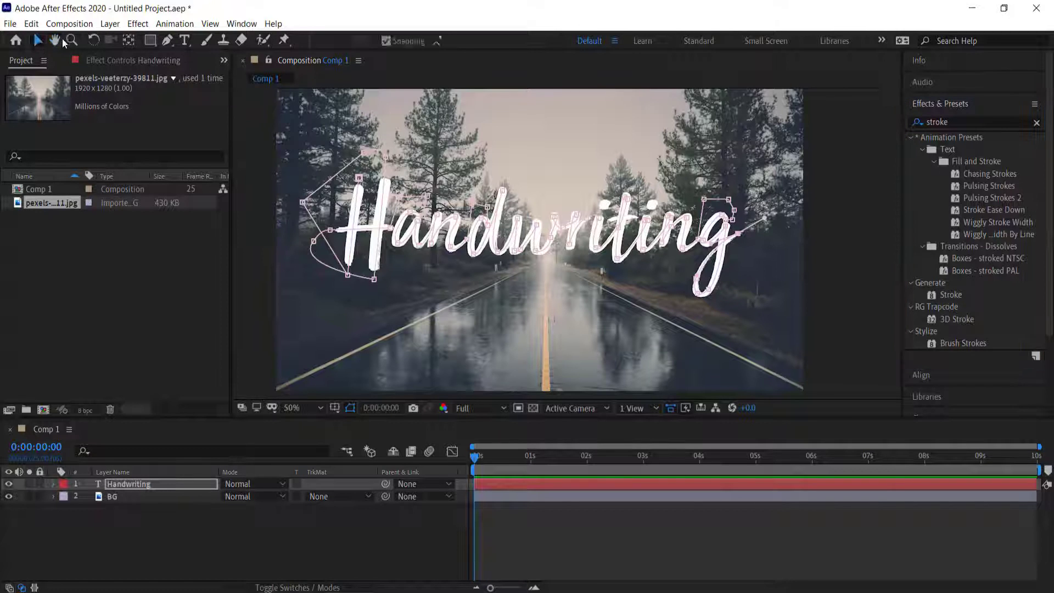
double_click(950, 296)
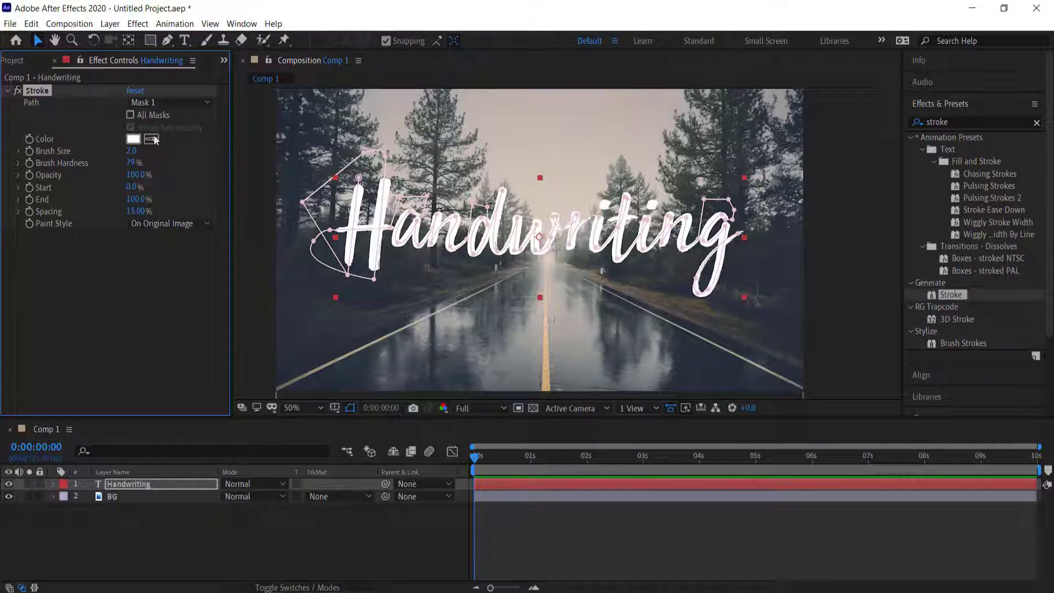
Set the Stroke colour to red (FF0000) and increase its brush size to 22.2.
click(133, 139)
drag(636, 336, 741, 291)
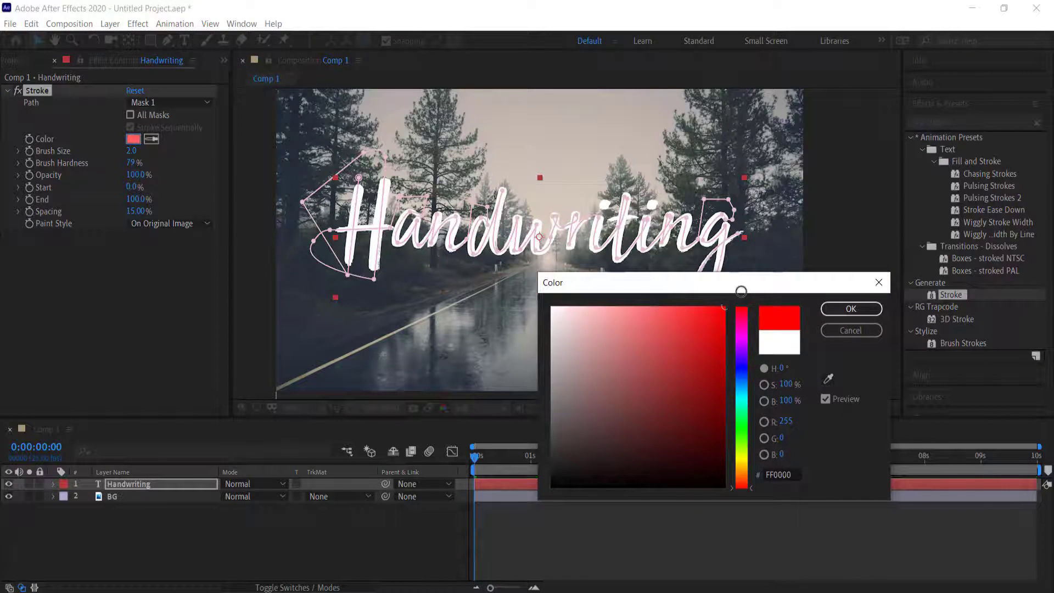
click(843, 310)
drag(131, 150, 267, 150)
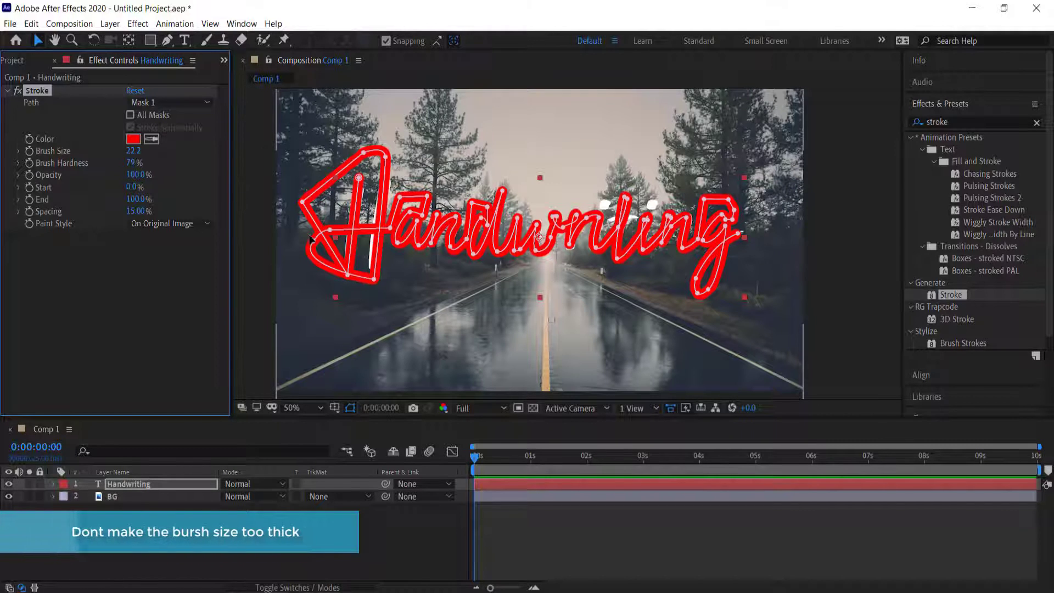
Nudge the mask point at the foot of the H's second stem and set the Stroke brush size to 26.3.
scroll(312, 239, up, 2)
scroll(330, 253, down, 2)
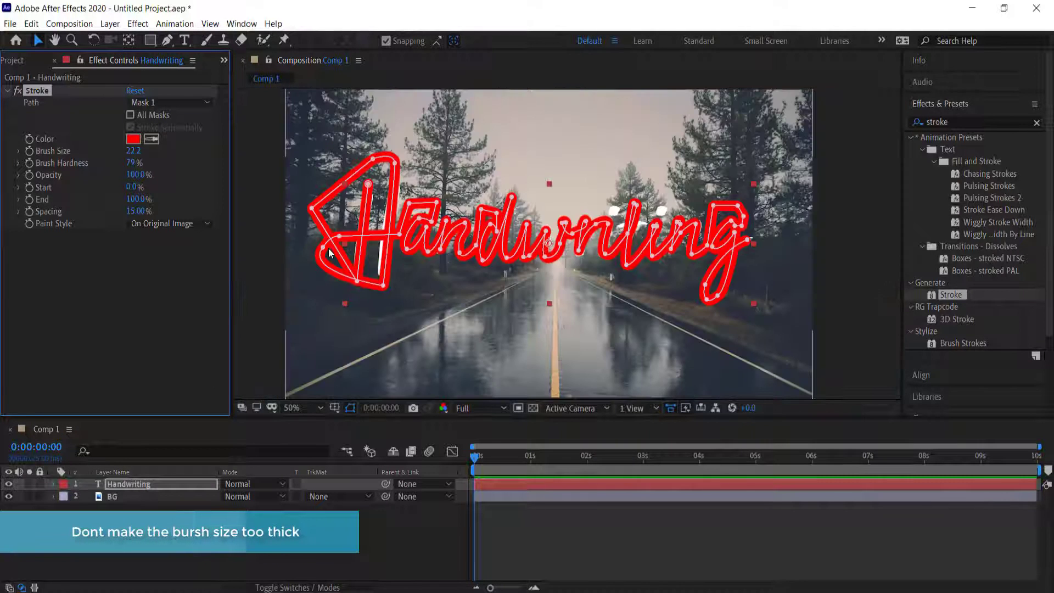
scroll(330, 253, up, 2)
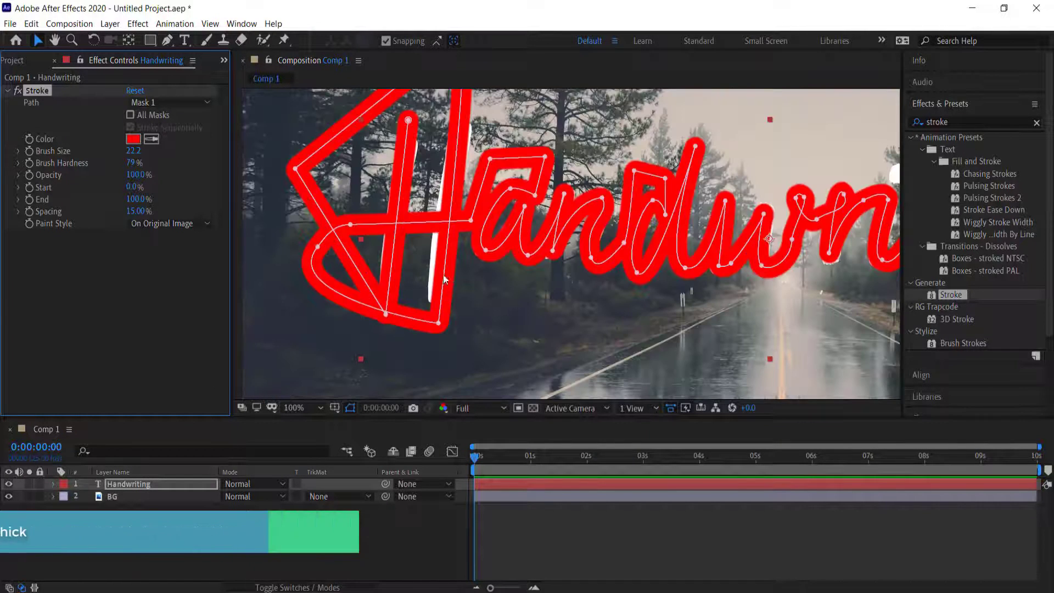
drag(439, 322, 434, 325)
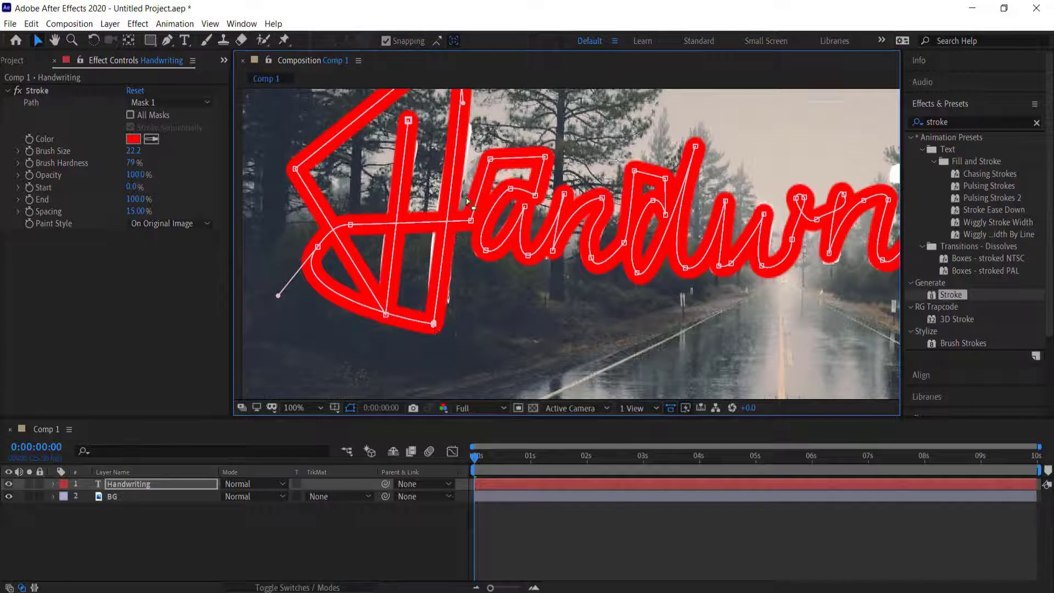
mouse_move(133, 156)
mouse_down()
mouse_move(118, 153)
mouse_move(162, 150)
mouse_up()
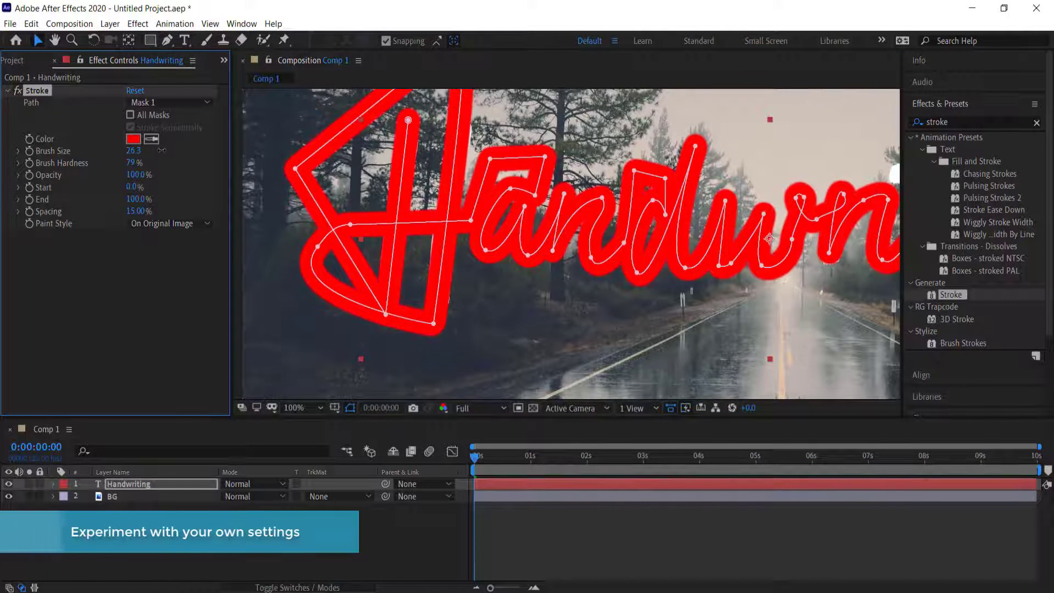
Add two Pen points along the H's second stem and adjust its end points so the stroke covers the letter.
drag(520, 113, 522, 161)
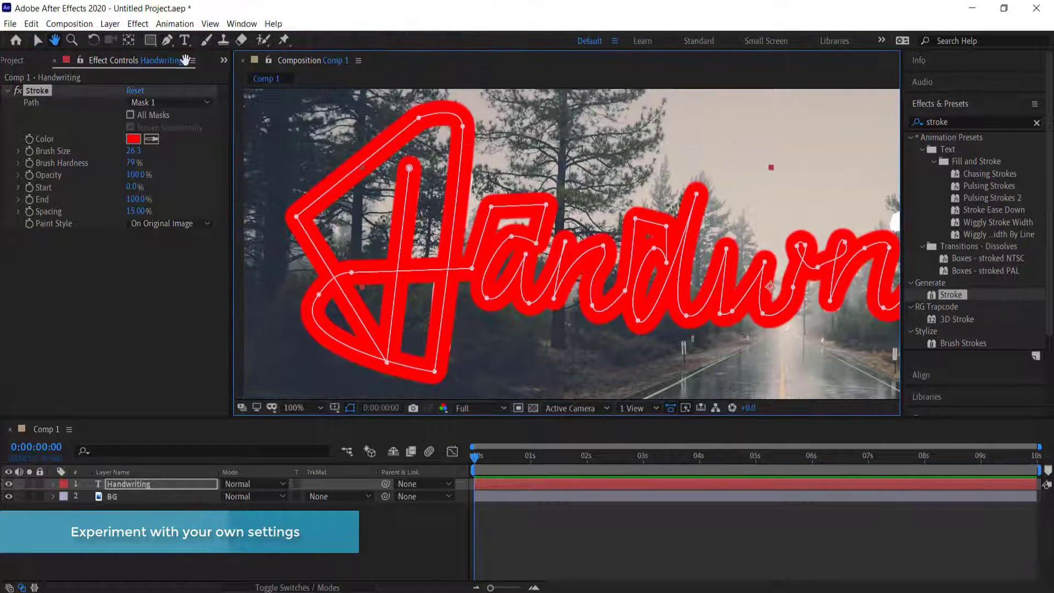
click(37, 41)
drag(462, 127, 459, 139)
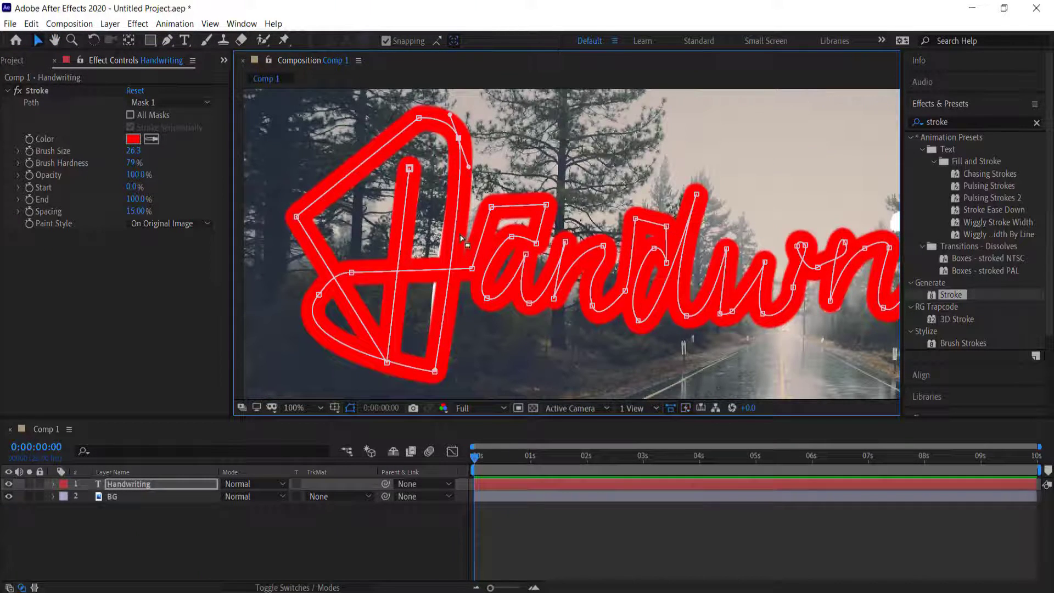
key(p)
click(167, 41)
drag(455, 244, 449, 241)
drag(459, 137, 464, 144)
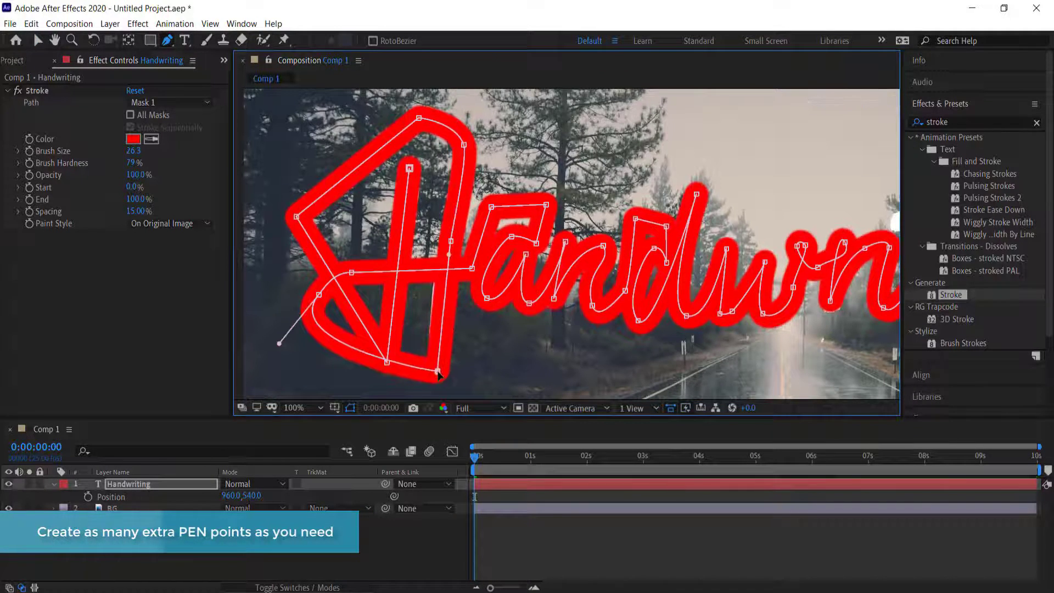
click(444, 292)
drag(445, 293, 444, 290)
drag(436, 369, 438, 370)
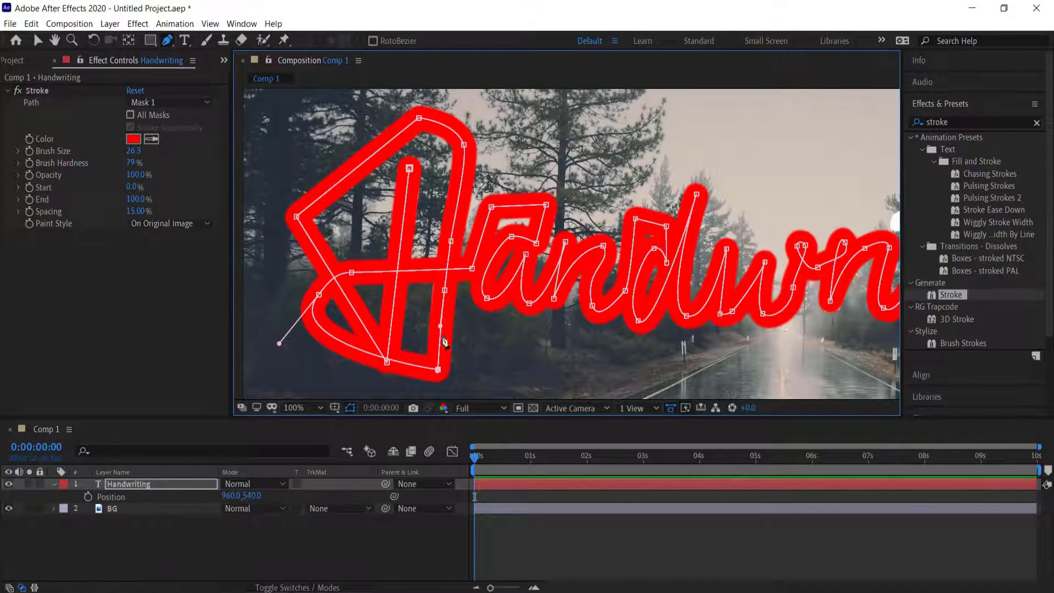
Move the last mask point at the tail of the g outward past the letter's tip.
key(space)
drag(679, 363, 347, 324)
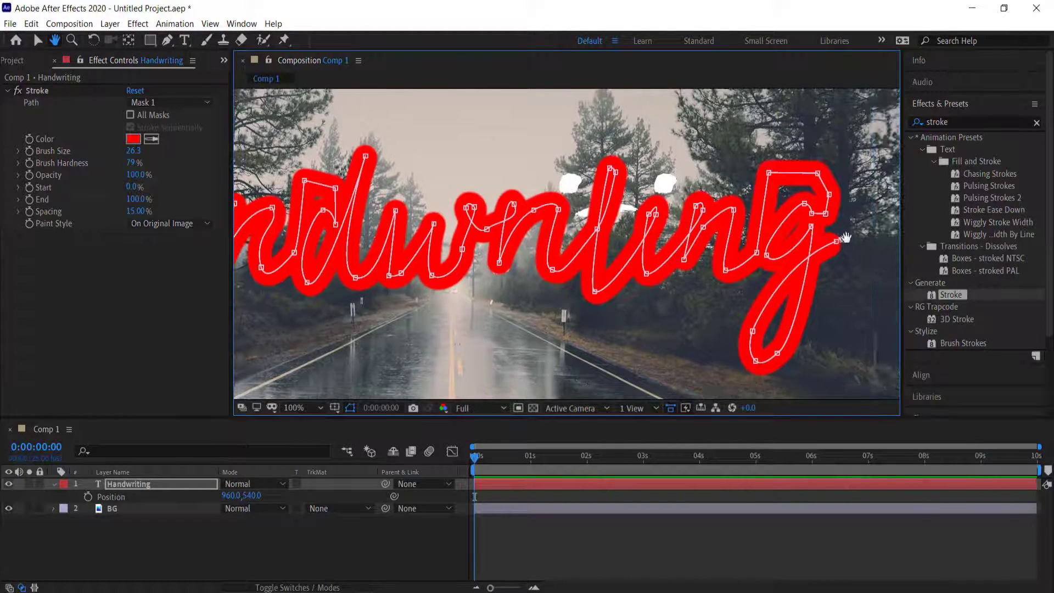
key(v)
drag(840, 240, 854, 240)
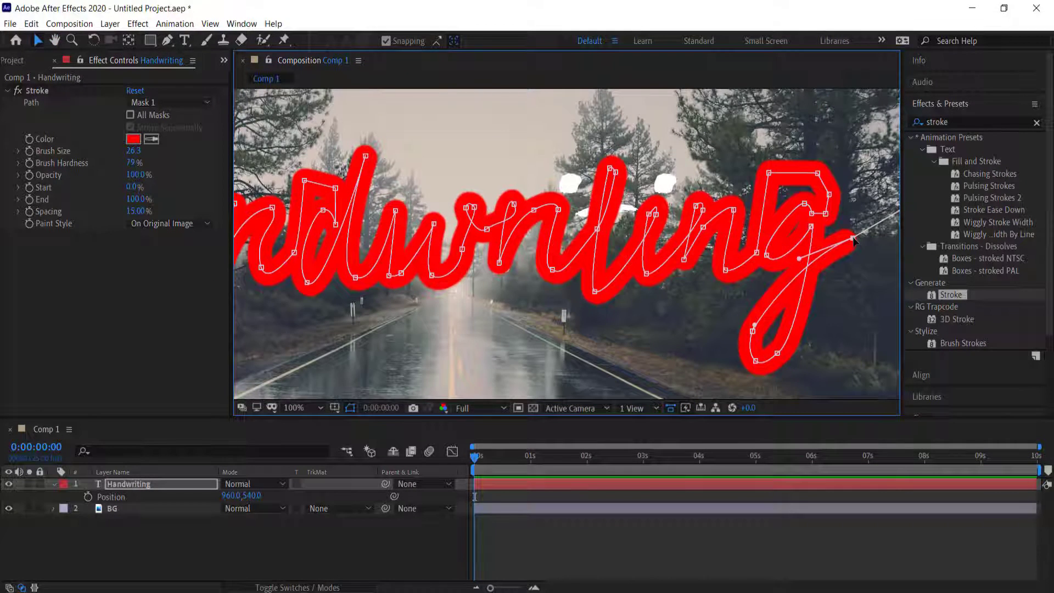
Set the Stroke paint style to Reveal Original Image.
scroll(854, 241, down, 1)
key(space)
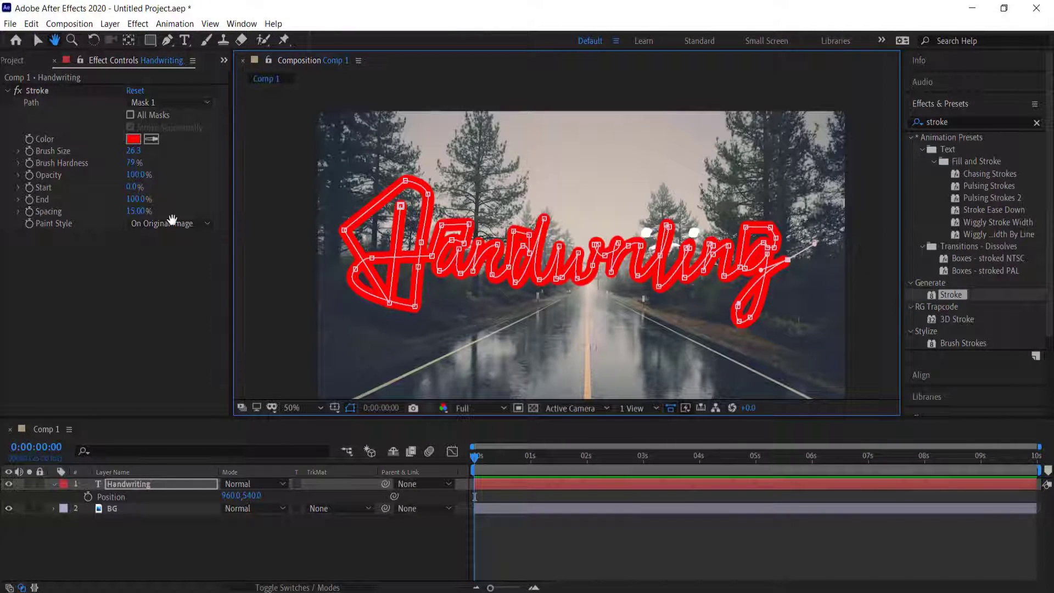
key(v)
click(197, 224)
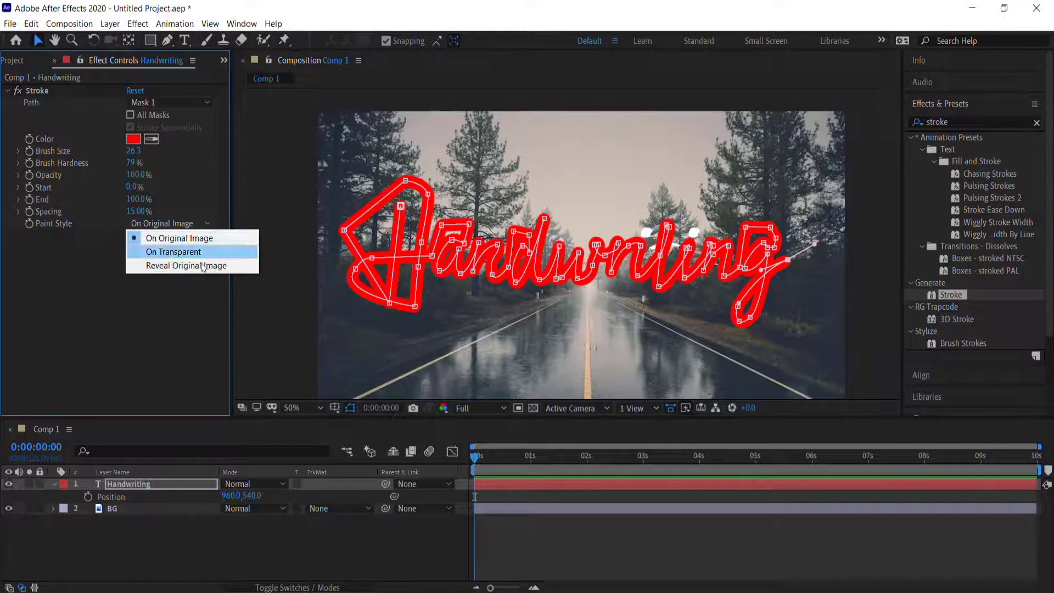
click(199, 264)
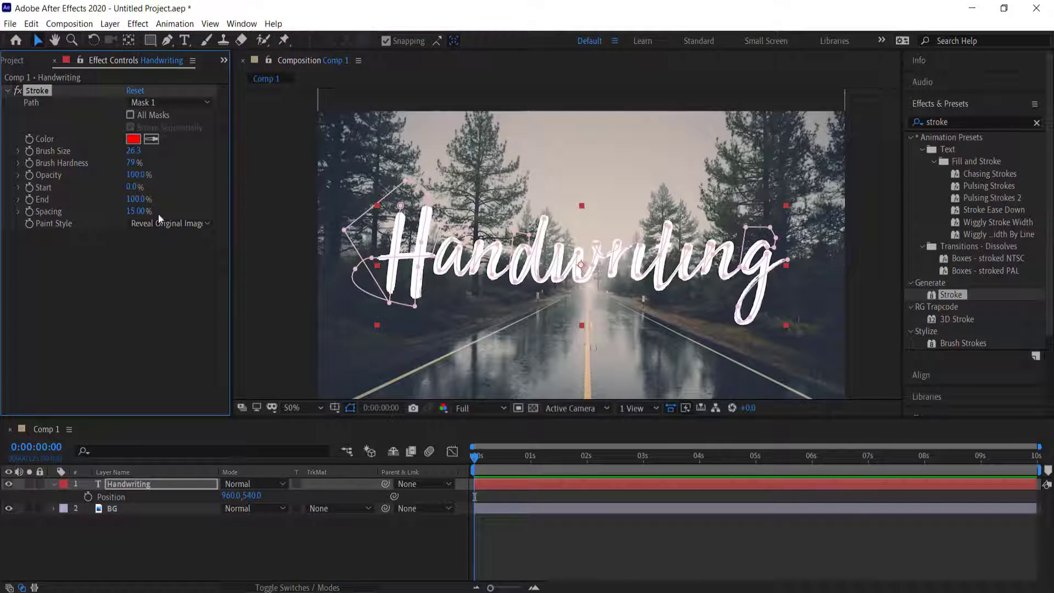
Advance Stroke End in stages from 13% and nudge the mask points around the n and d to keep the letters separate.
drag(139, 205, 66, 191)
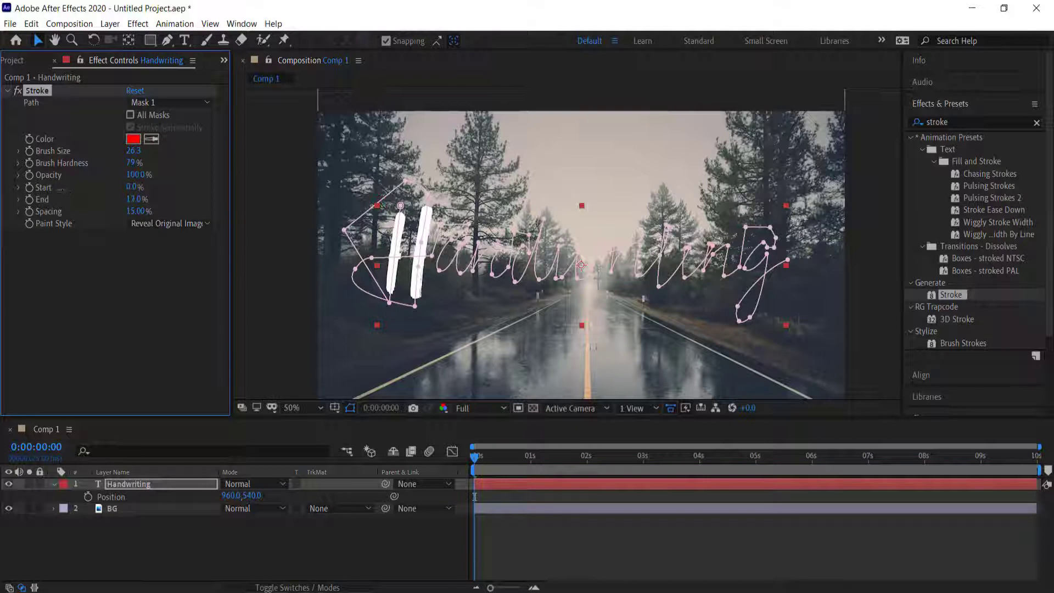
scroll(420, 254, up, 4)
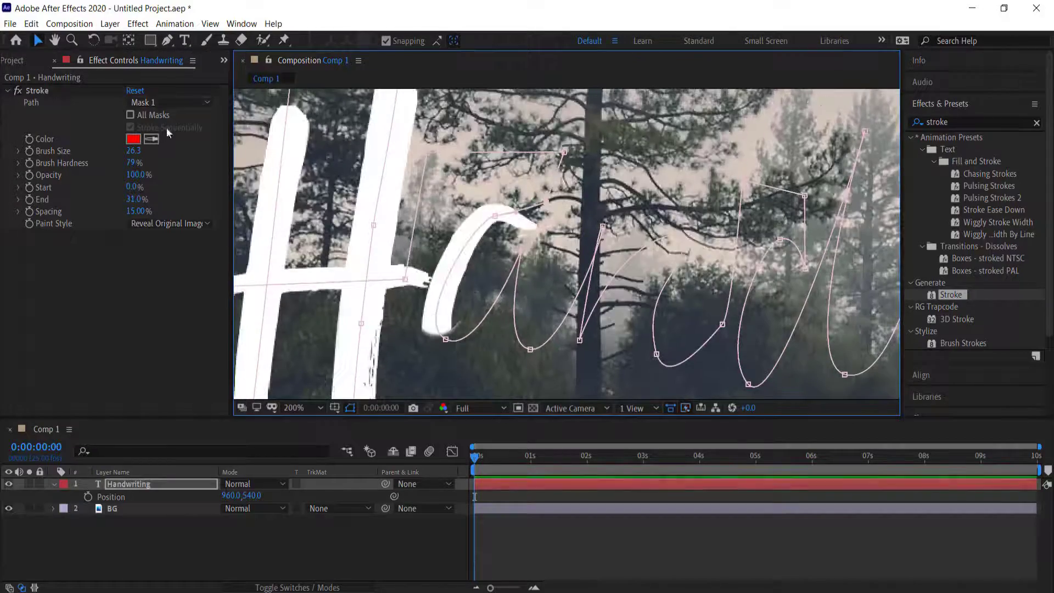
drag(133, 199, 142, 199)
right_click(127, 195)
drag(722, 323, 710, 317)
drag(132, 199, 136, 198)
drag(709, 315, 698, 338)
drag(132, 198, 136, 199)
drag(805, 269, 791, 241)
drag(791, 241, 442, 242)
drag(129, 198, 140, 204)
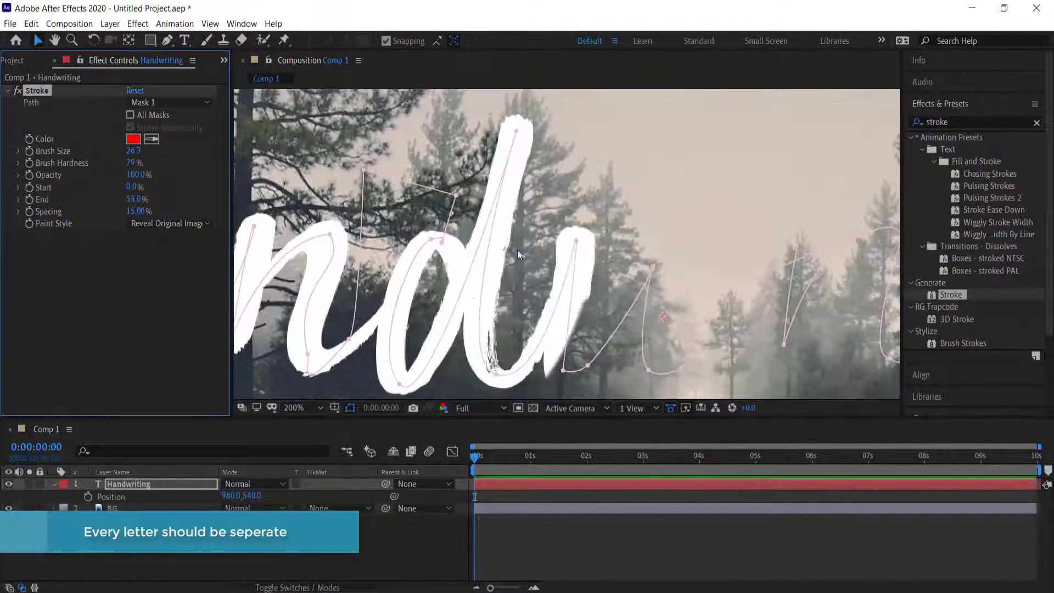
Nudge the mask point at the first peak of the w and raise Stroke End to 71%.
drag(575, 242, 576, 235)
drag(134, 199, 138, 199)
drag(655, 188, 485, 167)
drag(134, 199, 136, 199)
drag(416, 174, 569, 218)
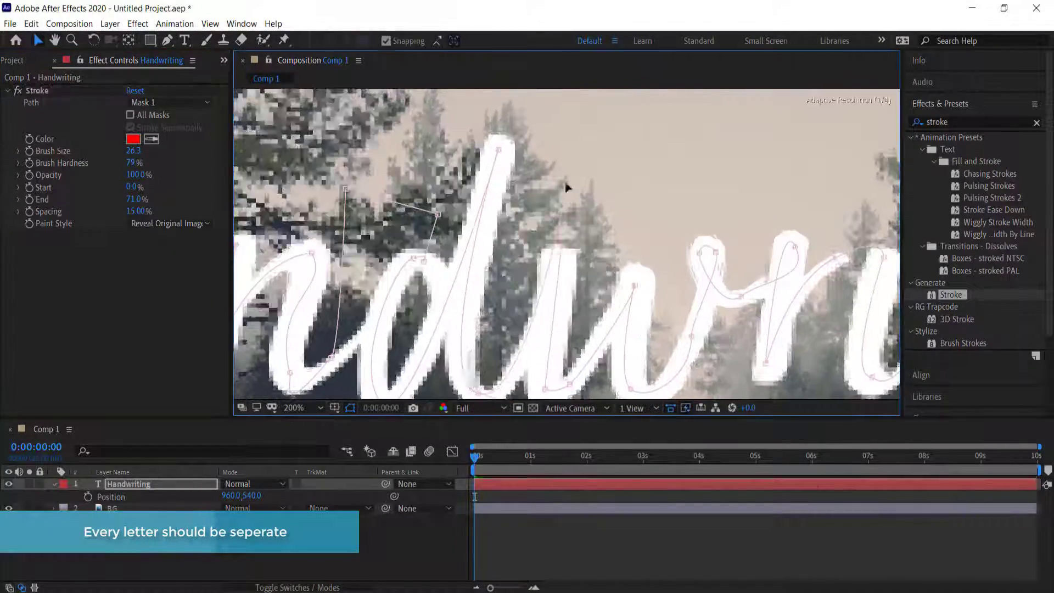
Refine the mask path around the i and t with the Pen tool, advancing Stroke End between edits.
drag(889, 174, 570, 144)
key(g)
drag(537, 219, 599, 141)
click(660, 176)
click(647, 225)
drag(134, 199, 138, 200)
drag(657, 224, 663, 232)
drag(647, 225, 620, 231)
drag(757, 225, 791, 152)
drag(134, 199, 138, 199)
Adjust the mask points through the final letters up to the g, advancing Stroke End to check each one.
key(h)
mouse_move(452, 186)
mouse_down()
mouse_move(158, 174)
mouse_move(137, 199)
mouse_up()
key(v)
drag(691, 144, 666, 145)
drag(666, 303, 647, 307)
drag(134, 199, 137, 199)
drag(803, 225, 803, 218)
drag(776, 226, 779, 206)
Keyframe Stroke End from 0% at the start of the timeline to 100% at 3 seconds.
scroll(541, 288, down, 2)
drag(133, 199, 22, 199)
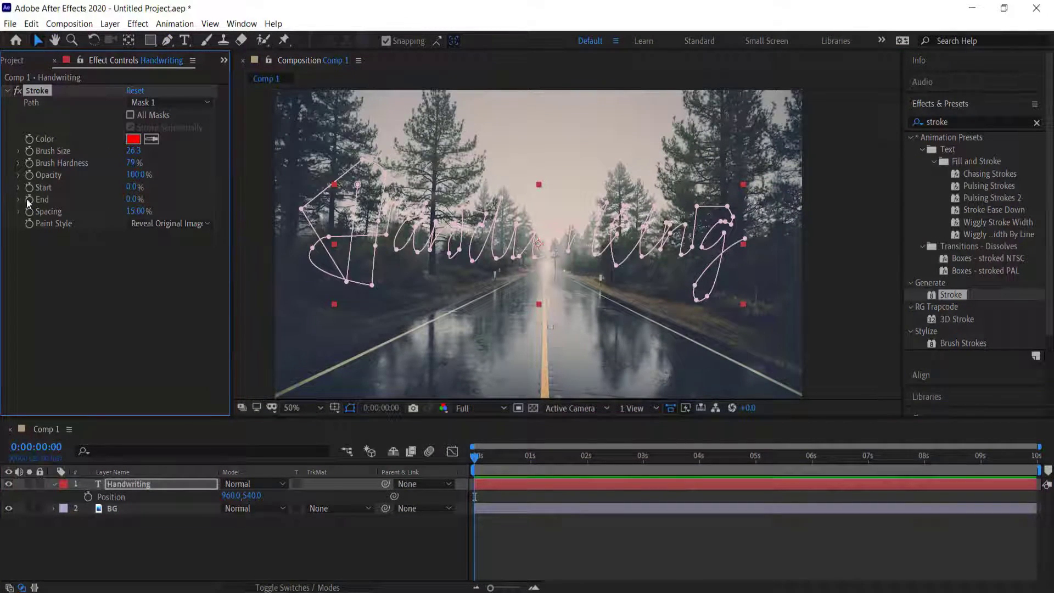
click(476, 460)
key(space)
drag(697, 472, 643, 470)
drag(146, 199, 215, 199)
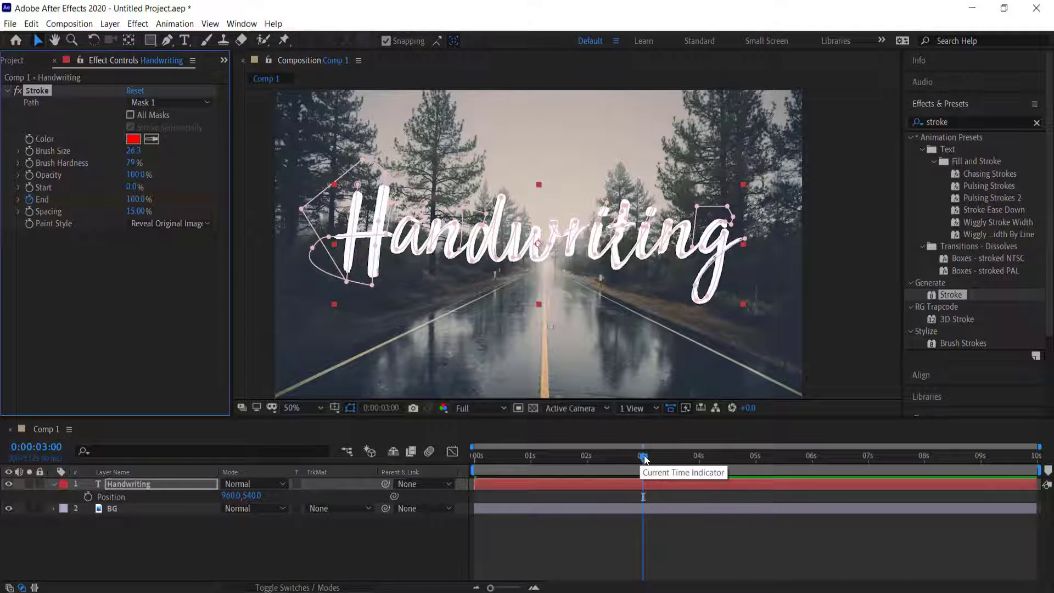
Reveal the Handwriting layer's keyframes and preview the write-on animation from the beginning.
key(u)
drag(589, 456, 487, 449)
key(space)
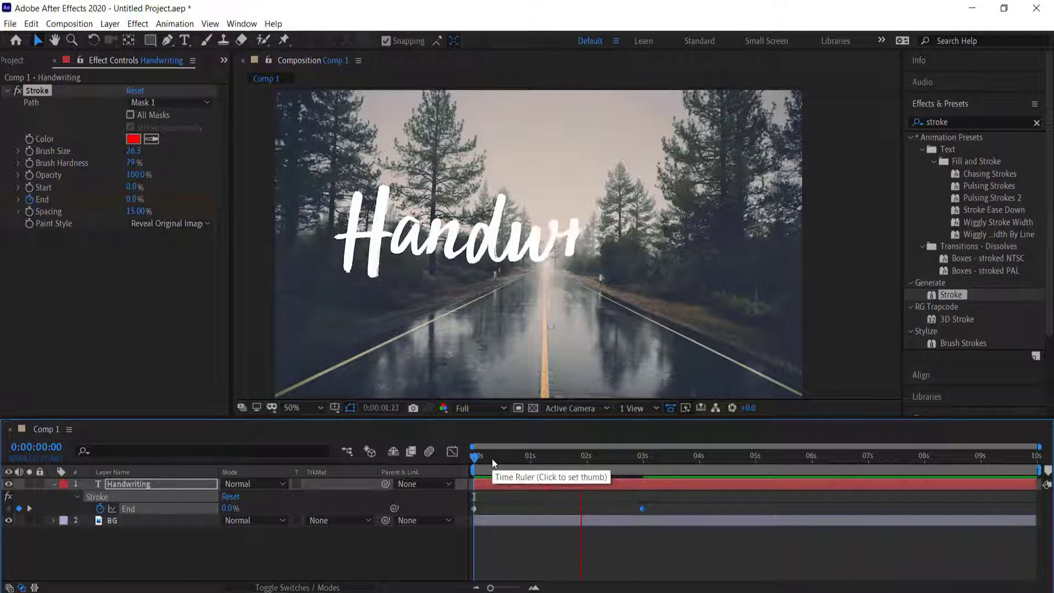
At 0:00:02:05, reshape the mask path along the stem of the t and add a Pen point on it.
drag(654, 456, 598, 450)
scroll(658, 283, up, 3)
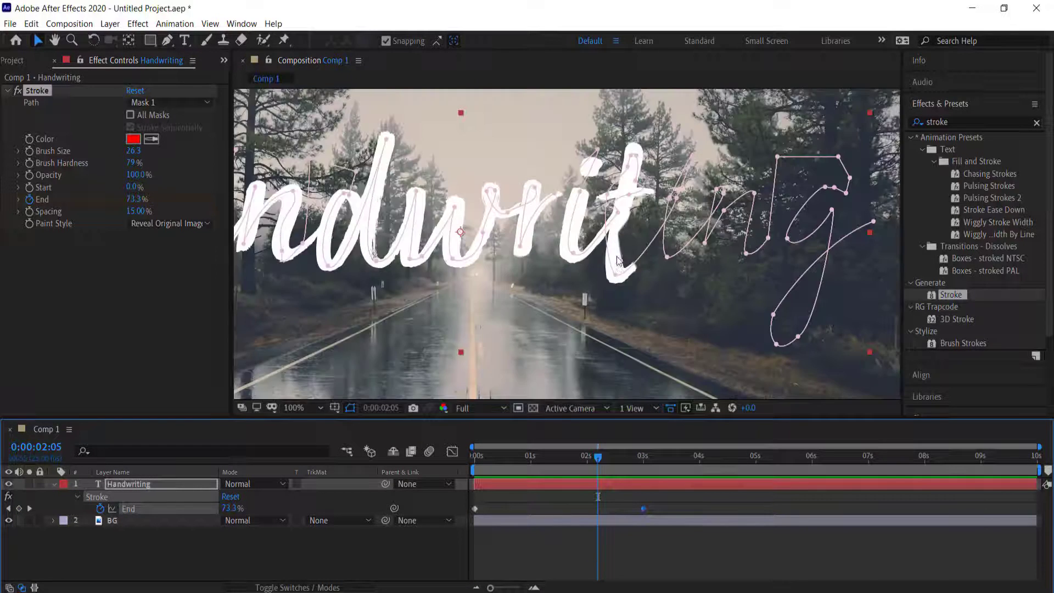
drag(632, 206, 614, 254)
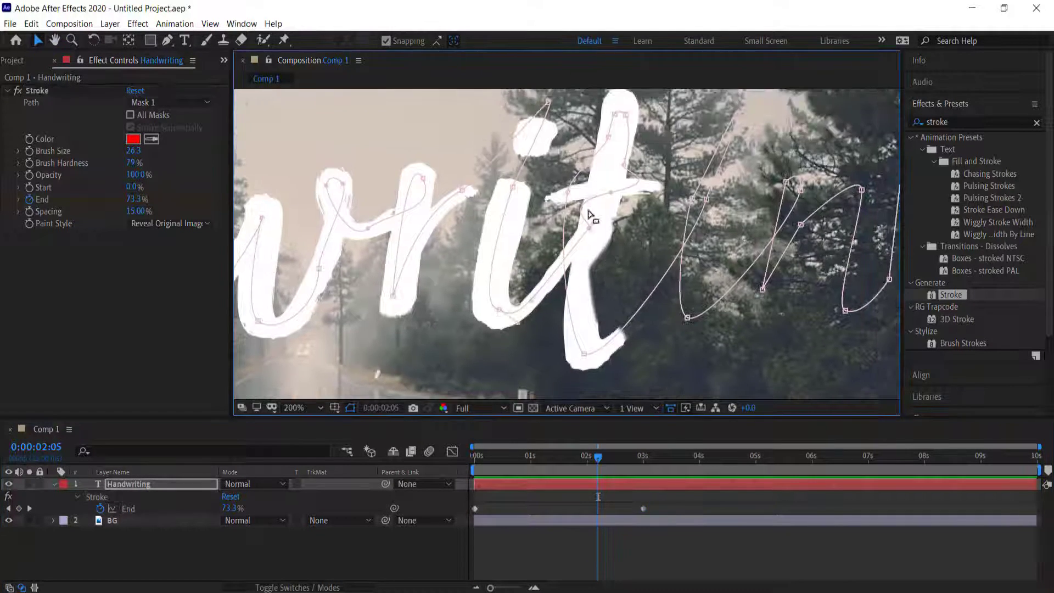
key(g)
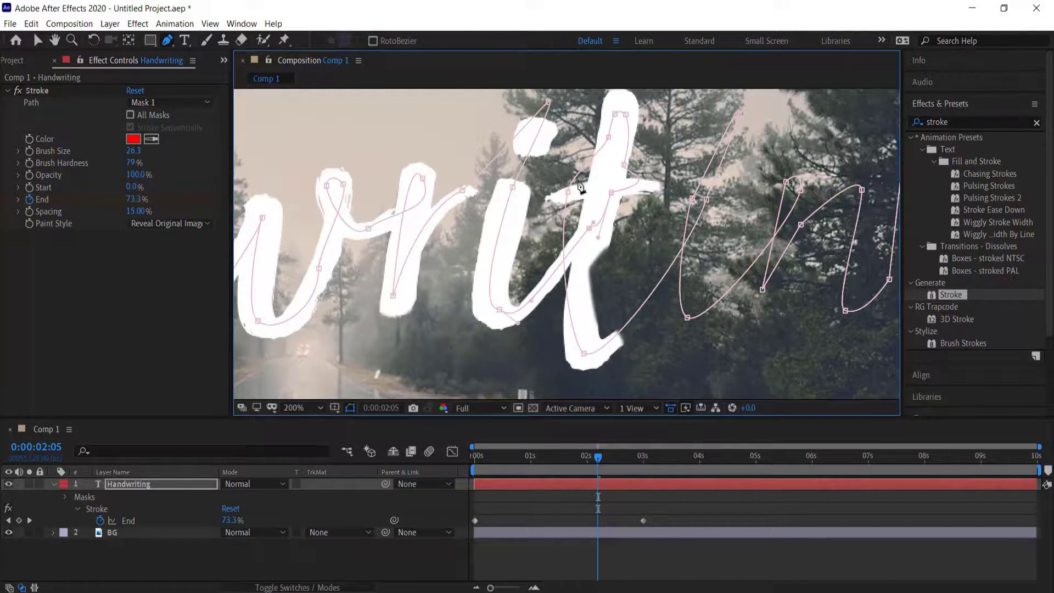
click(589, 269)
Play the animation from the start to check the corrected t with the whole word in view.
drag(597, 457, 511, 462)
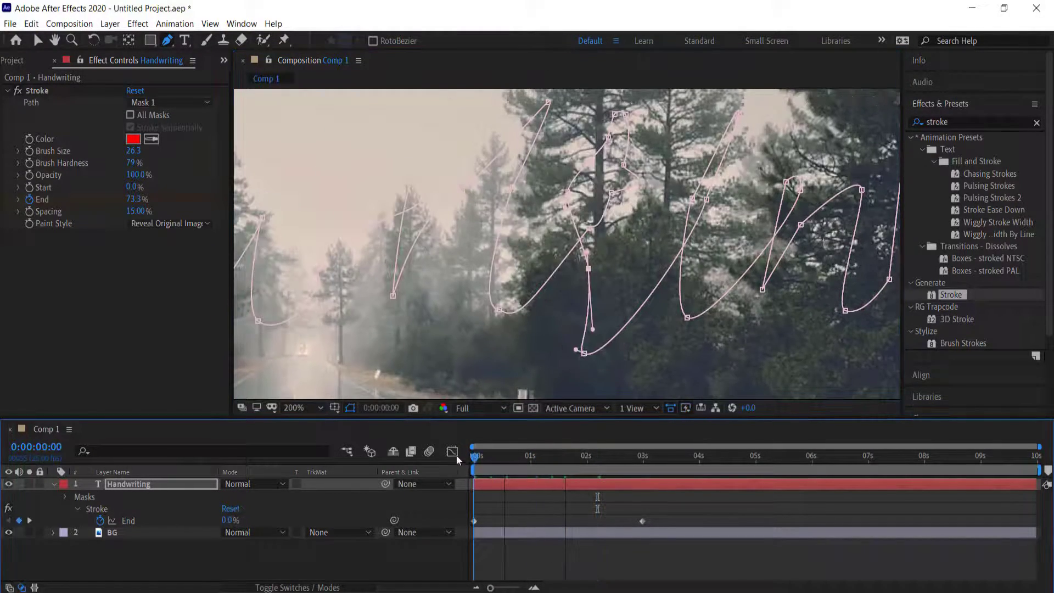
scroll(556, 284, down, 2)
scroll(557, 287, down, 1)
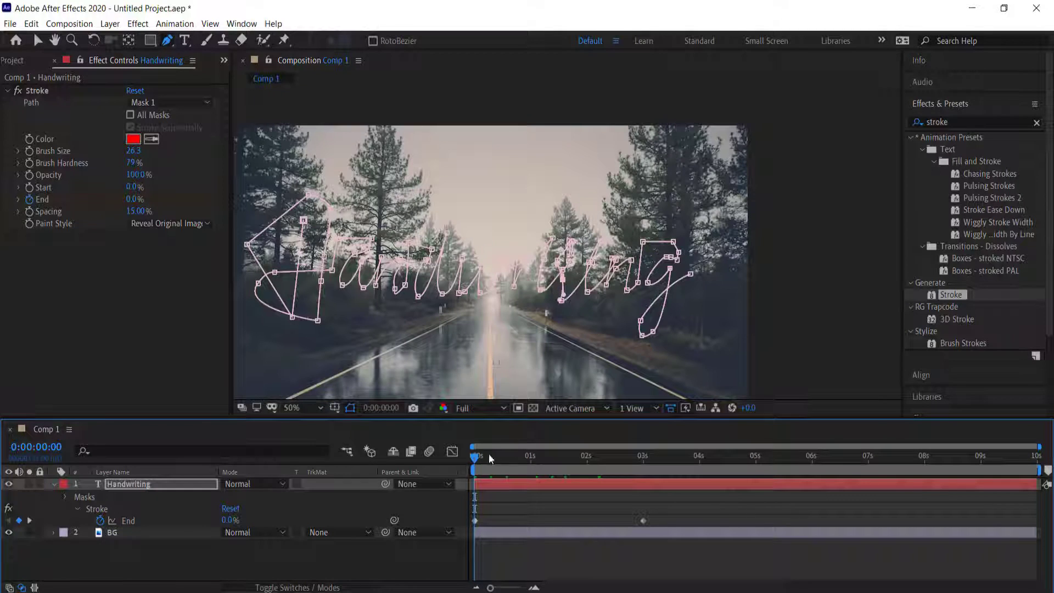
key(space)
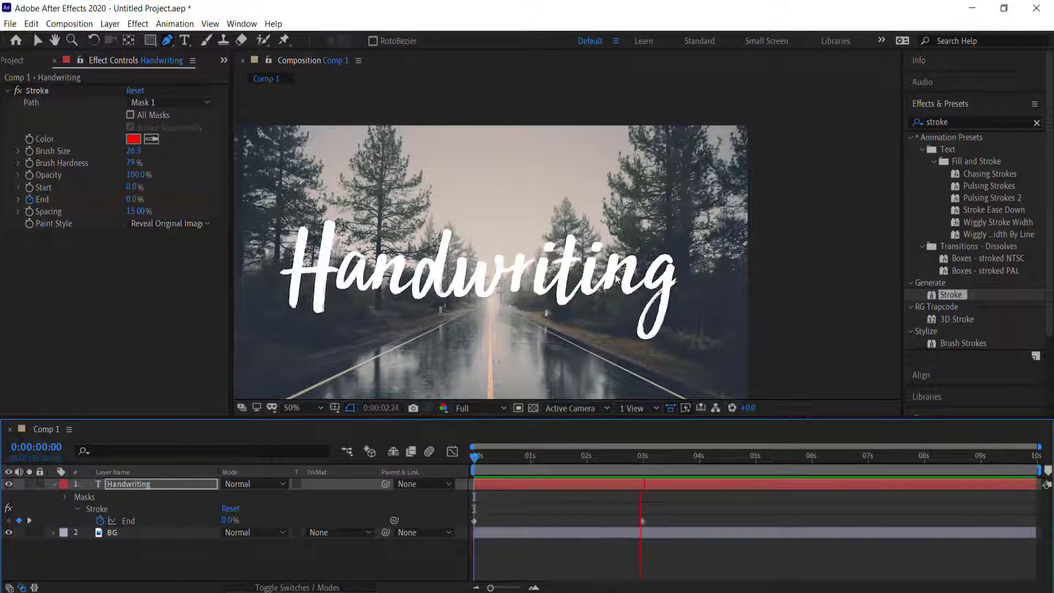
key(space)
Add a Stroke End keyframe at 0:00:01:13 and apply Easy Ease to all three End keyframes.
drag(671, 461, 567, 460)
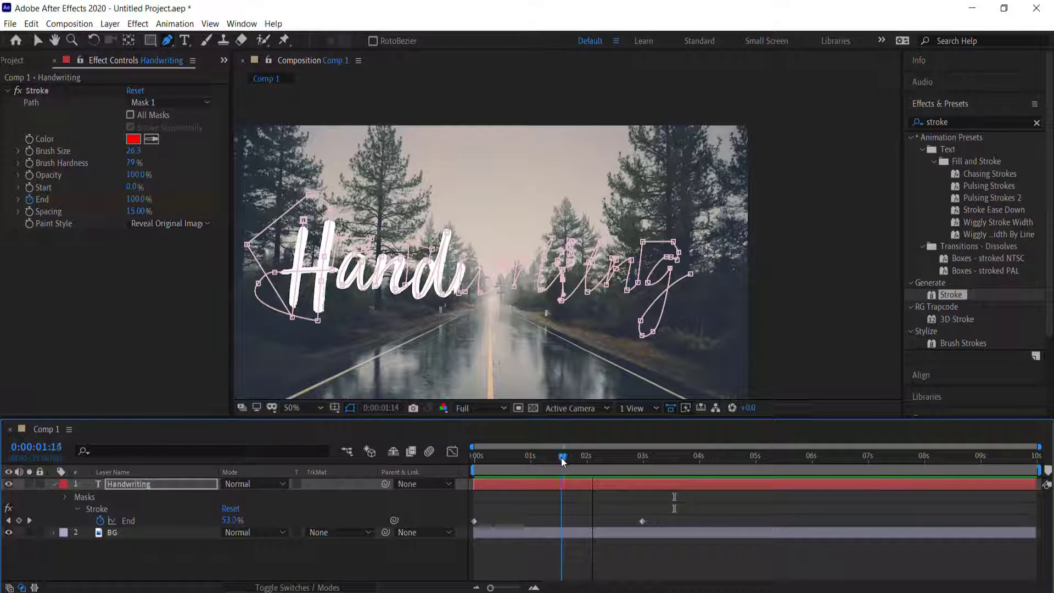
click(19, 521)
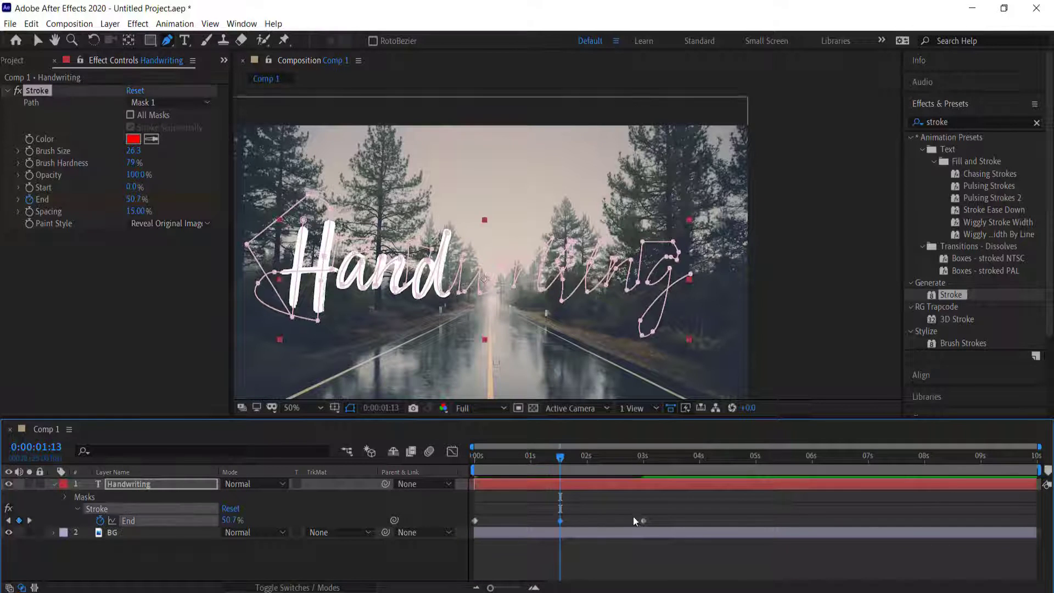
drag(666, 519, 459, 525)
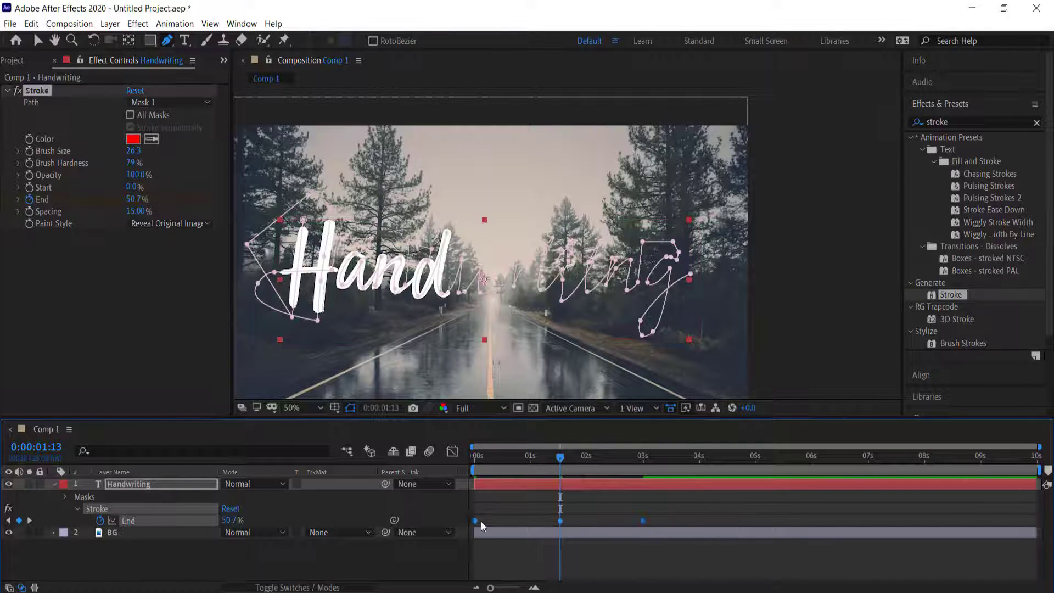
right_click(477, 519)
mouse_move(549, 511)
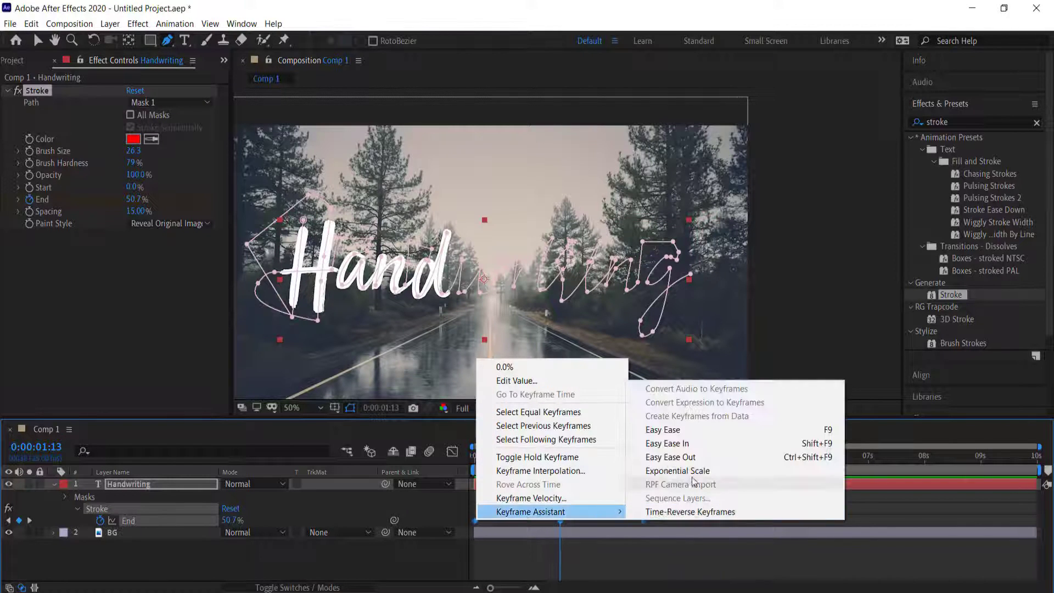
click(690, 435)
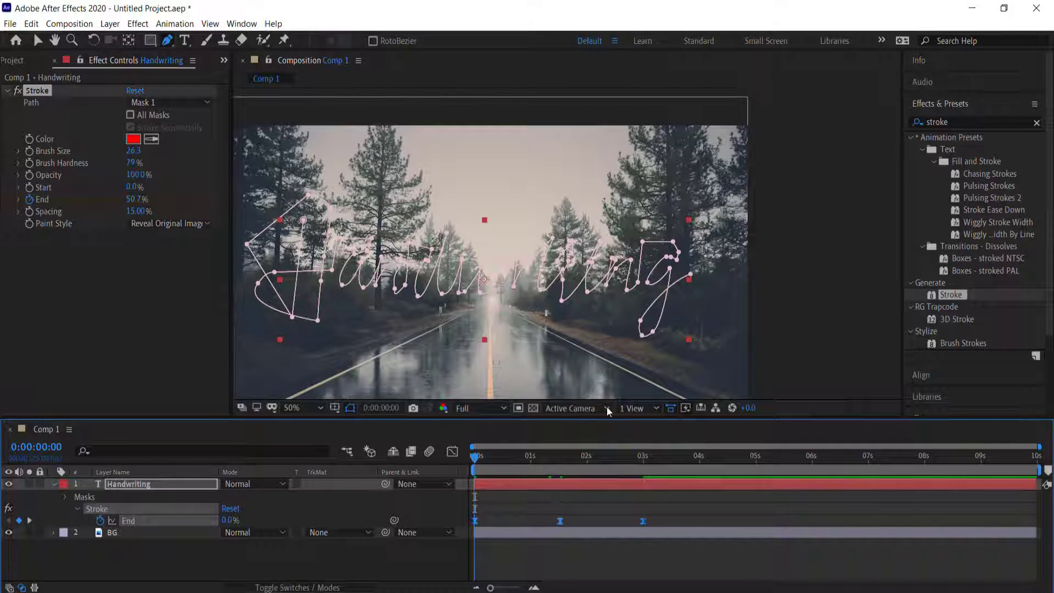
Preview the eased write-on animation from the first frame until the whole word is written.
key(Home)
key(space)
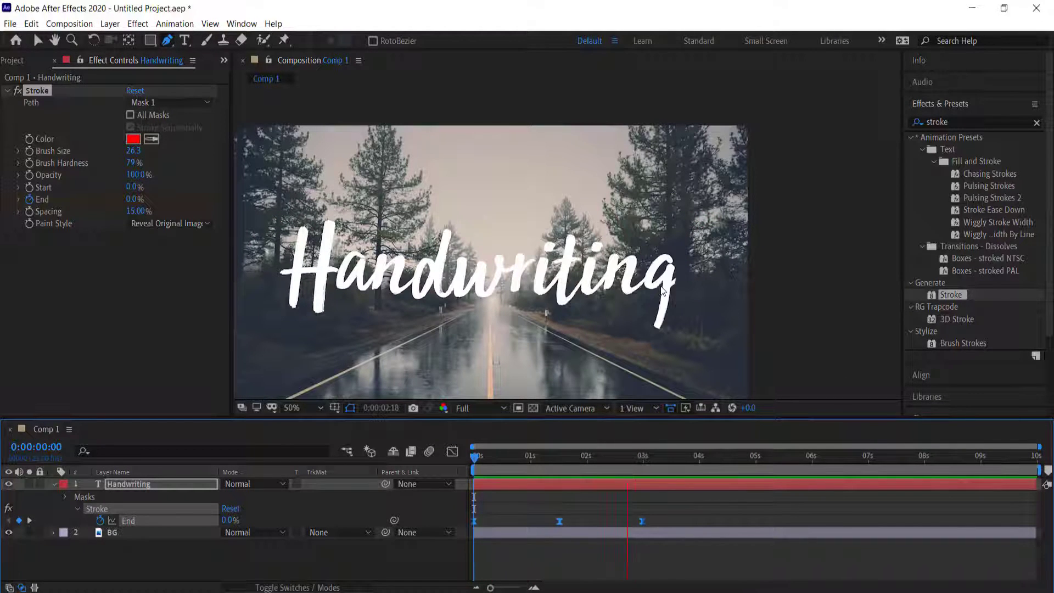
key(space)
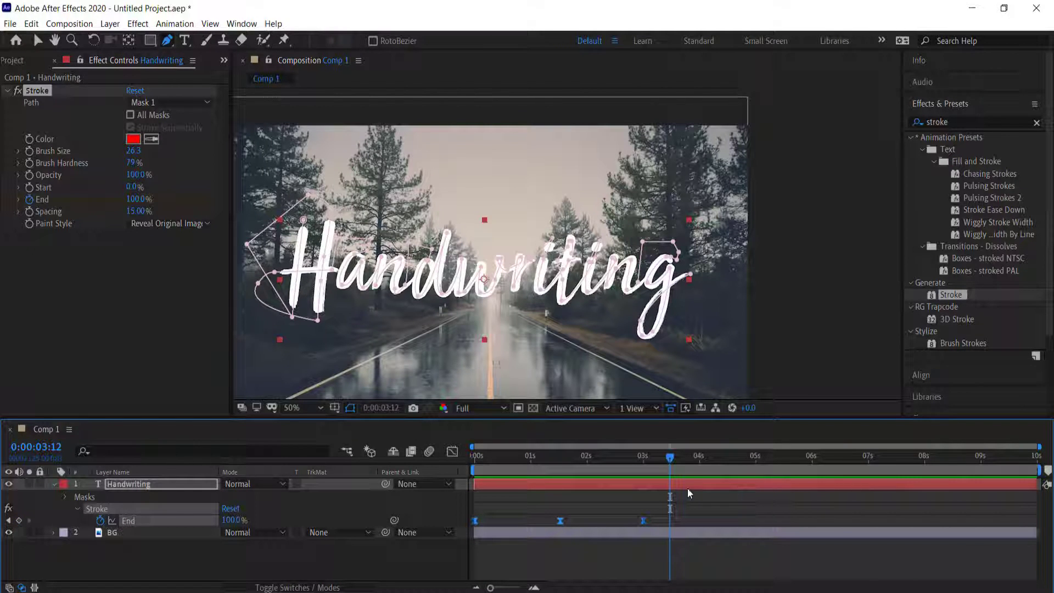
Collapse the Handwriting layer's properties and add a new shape layer to the composition.
click(53, 484)
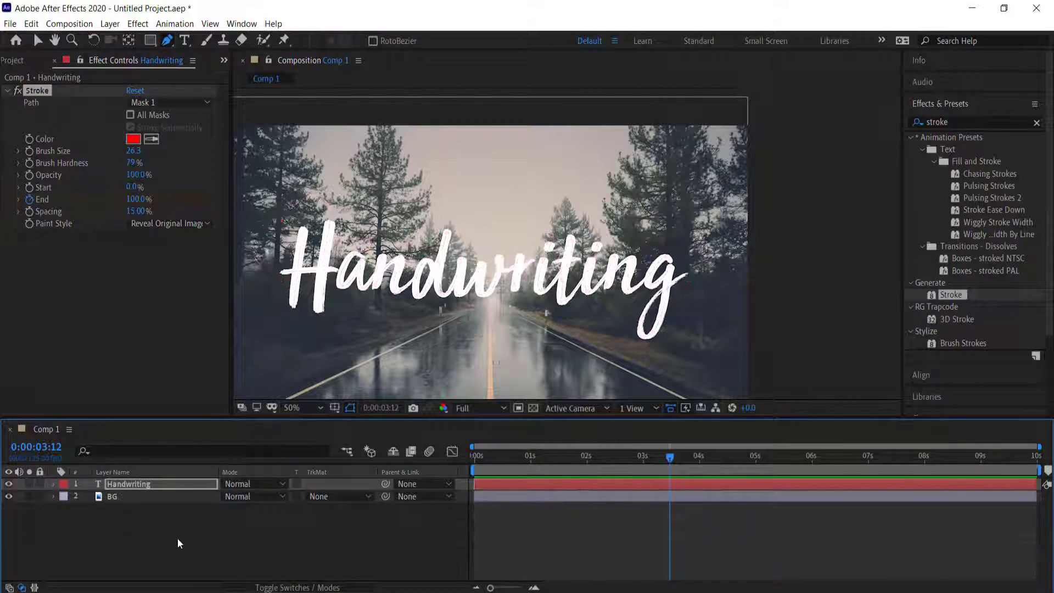
click(152, 571)
right_click(153, 571)
mouse_move(176, 426)
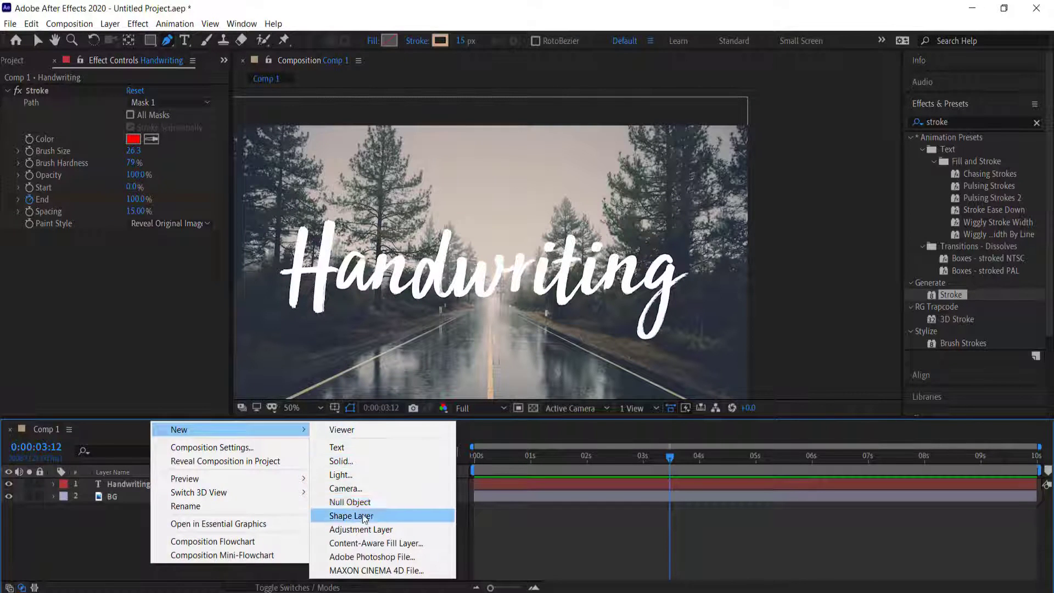
click(356, 515)
Draw a rectangular outline framing the whole word Handwriting on the new shape layer.
scroll(274, 192, down, 2)
key(h)
drag(452, 302, 503, 302)
scroll(503, 302, up, 2)
click(317, 407)
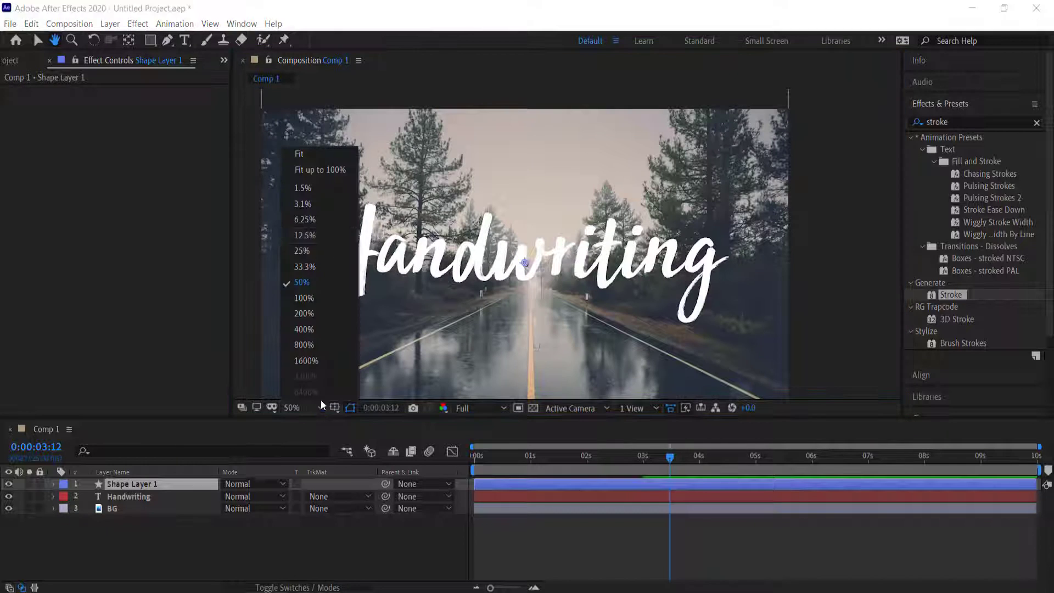
click(324, 171)
key(q)
mouse_move(344, 136)
mouse_down()
mouse_move(447, 242)
mouse_move(770, 349)
mouse_move(799, 347)
mouse_up()
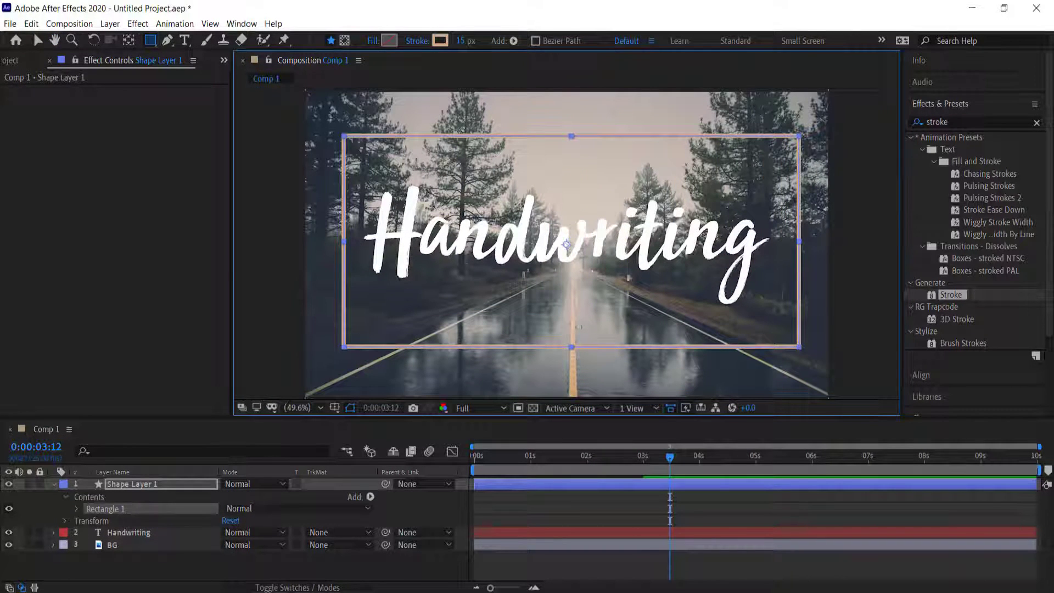
Set the rectangle's stroke color to white (FFFFFF) and center the shape layer horizontally and vertically in the composition.
click(440, 40)
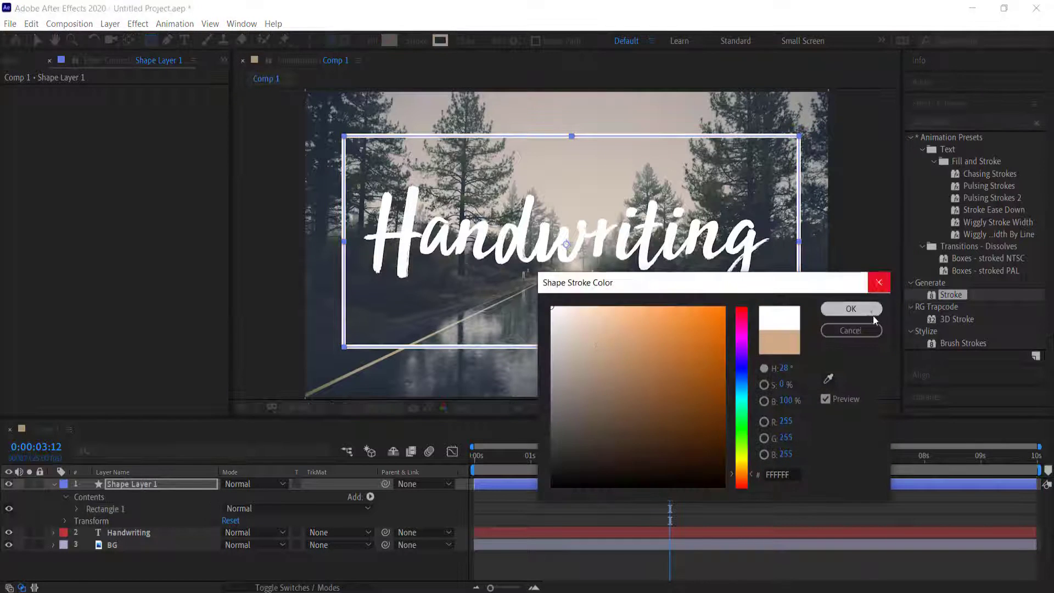
click(835, 306)
scroll(854, 204, down, 2)
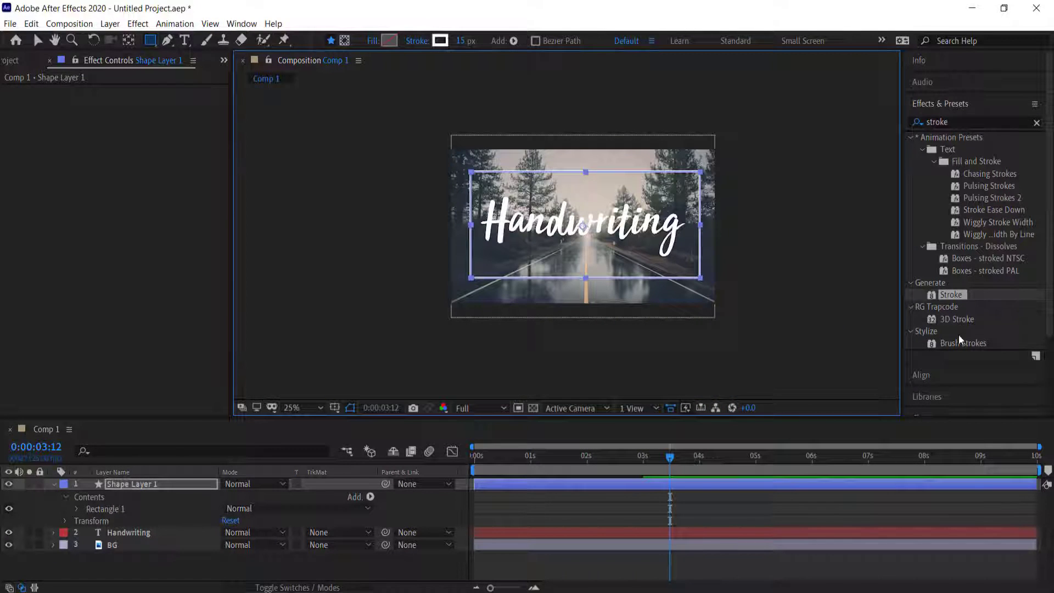
click(928, 375)
click(941, 161)
click(1011, 161)
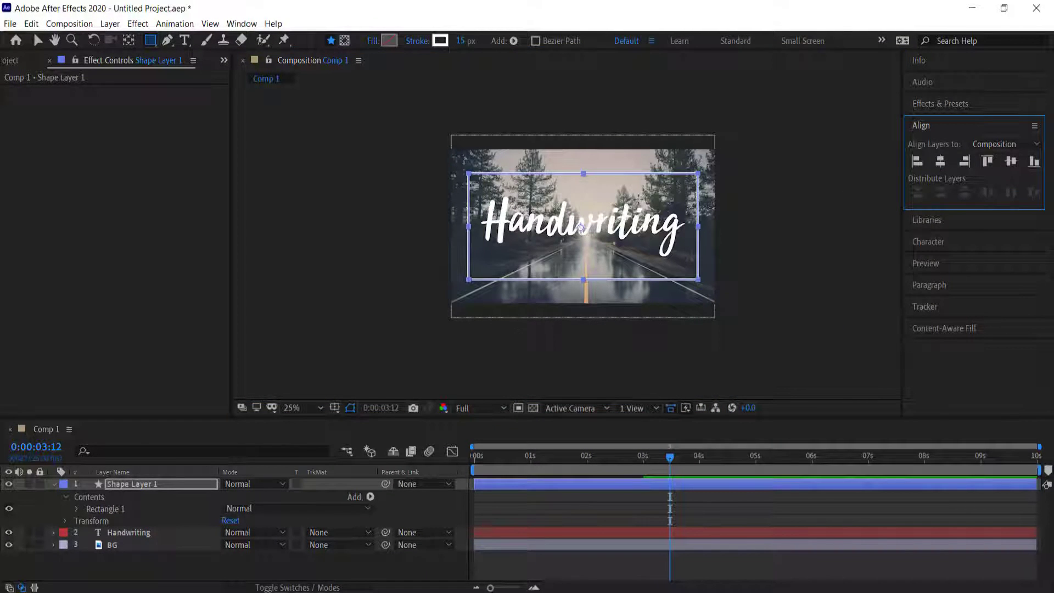
scroll(638, 182, up, 2)
Add Trim Paths to the rectangle and keyframe its End from 100% at 0:00:00:00 to 0% at 0:00:05:00.
click(371, 497)
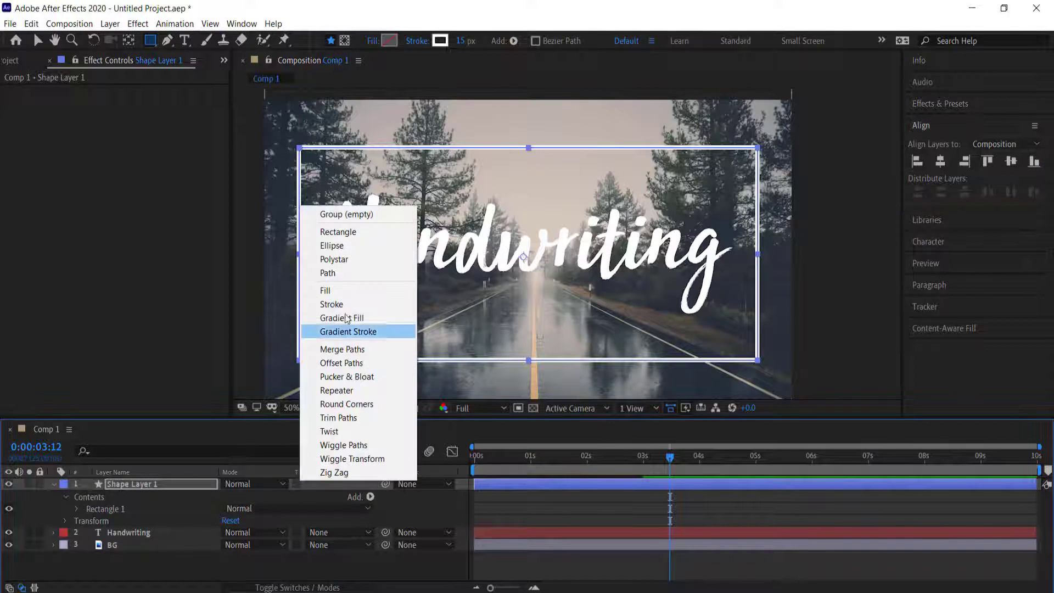
click(356, 414)
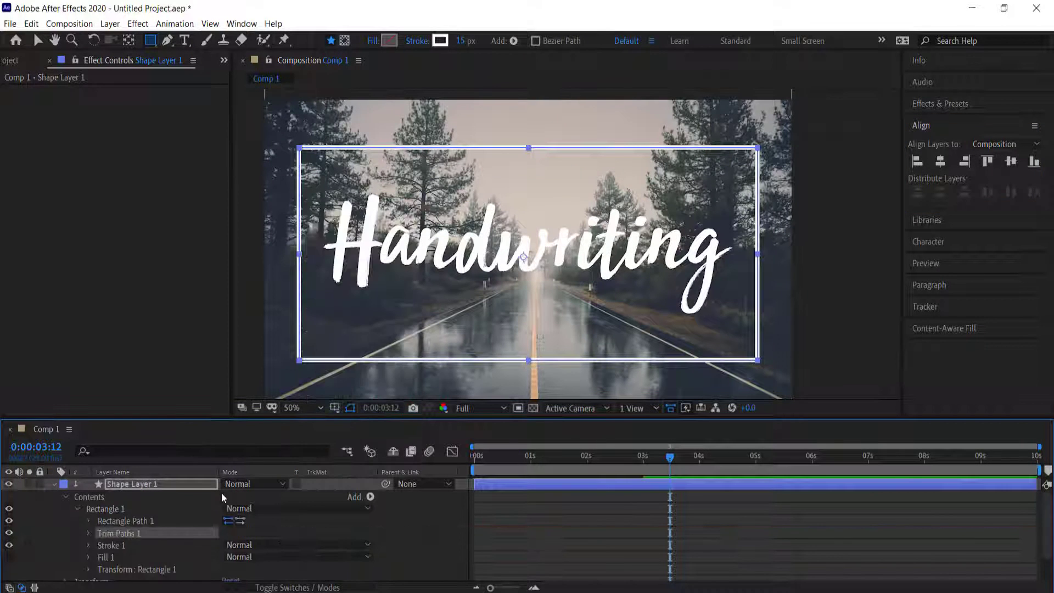
click(88, 533)
mouse_move(673, 459)
mouse_down()
mouse_move(429, 454)
mouse_move(757, 470)
mouse_up()
drag(233, 550, 85, 545)
Apply Easy Ease to both Trim Paths End keyframes and preview the frame animation from the start.
drag(784, 535, 432, 553)
right_click(474, 550)
mouse_move(631, 551)
click(717, 460)
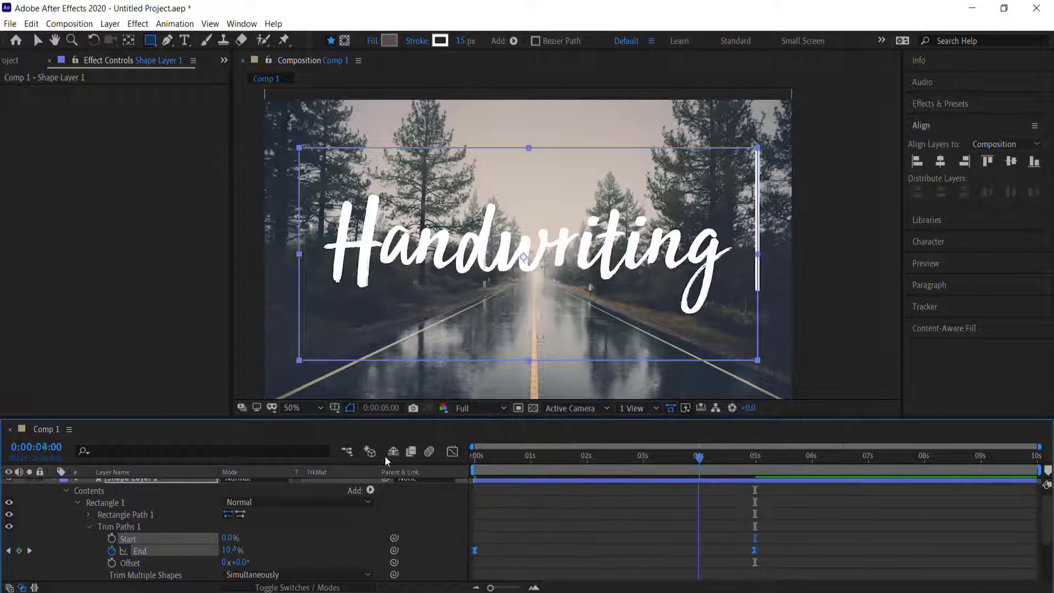
key(space)
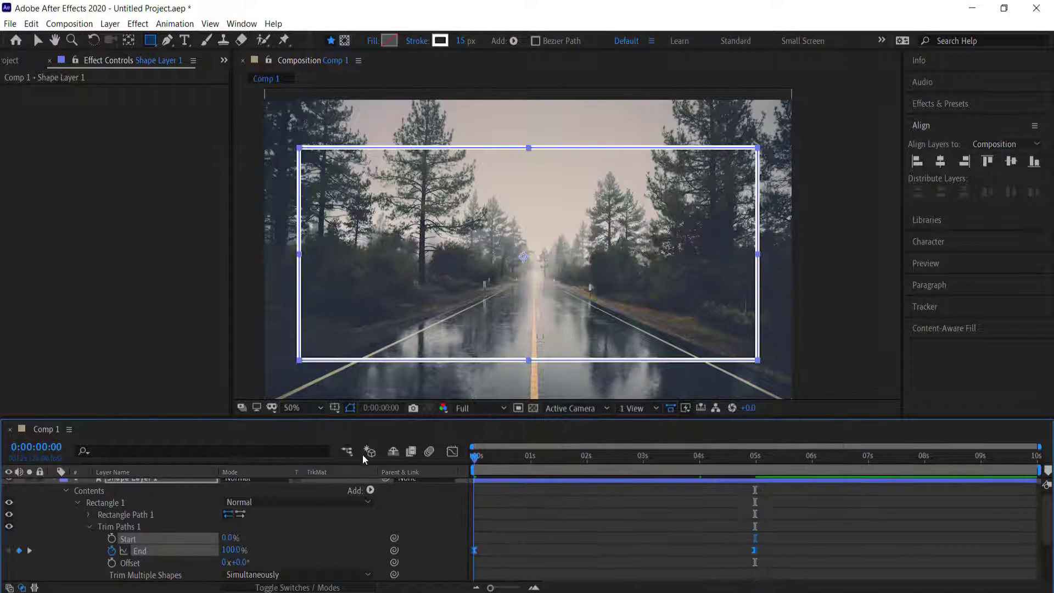
key(space)
Keyframe the Trim Paths Start at 0% on the first frame, rising to a higher value at 0:00:05:00, and preview it.
drag(657, 457, 456, 459)
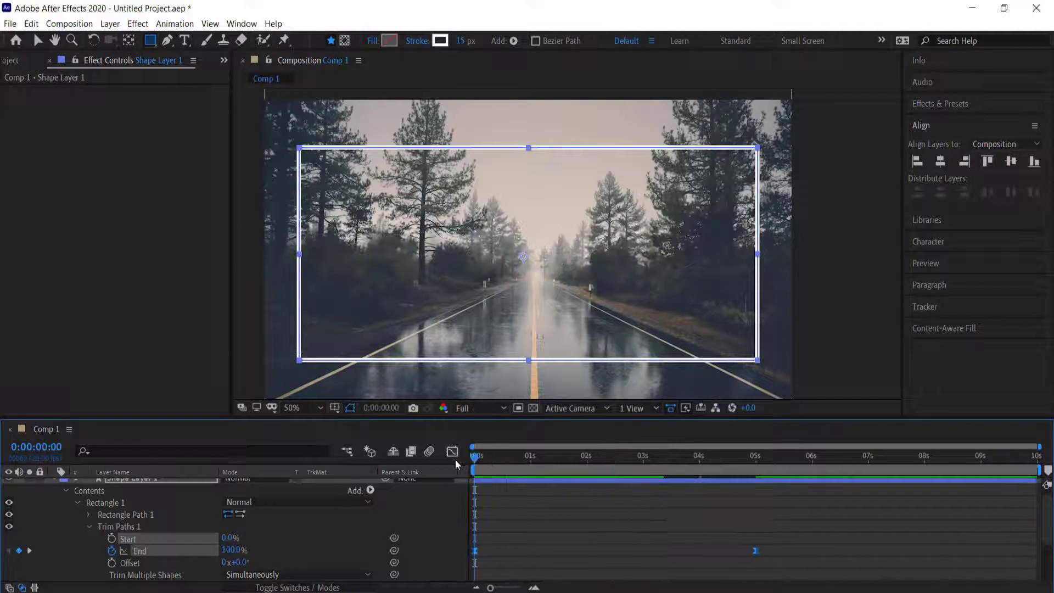
key(k)
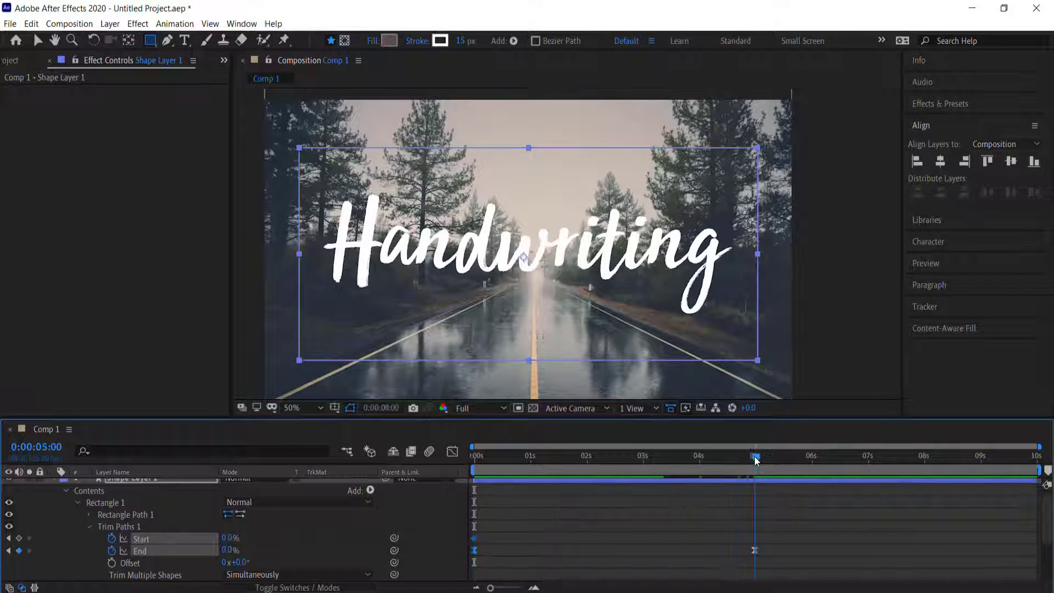
drag(243, 537, 273, 534)
key(space)
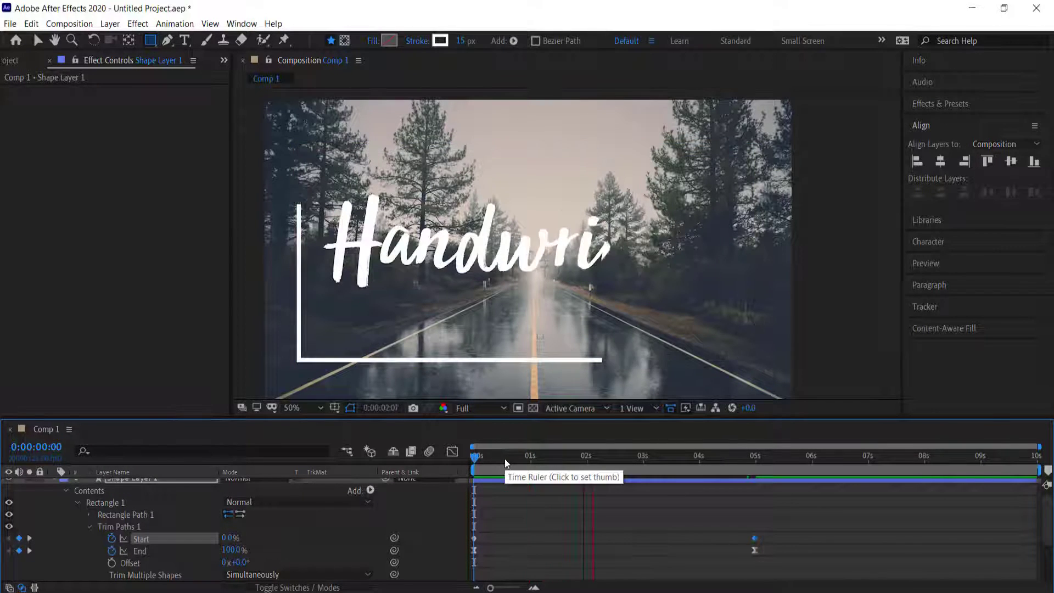
Replace the Start keyframe at 0:00:05:00 with a 100% keyframe moved to that time, and preview the animation from the start.
click(754, 543)
drag(241, 540, 286, 540)
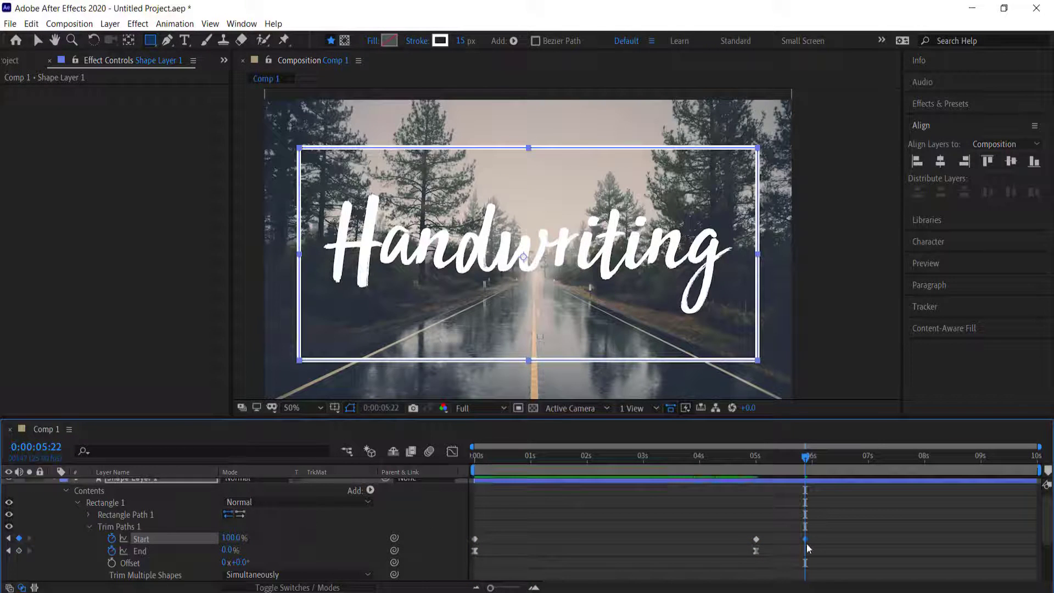
double_click(755, 539)
click(580, 347)
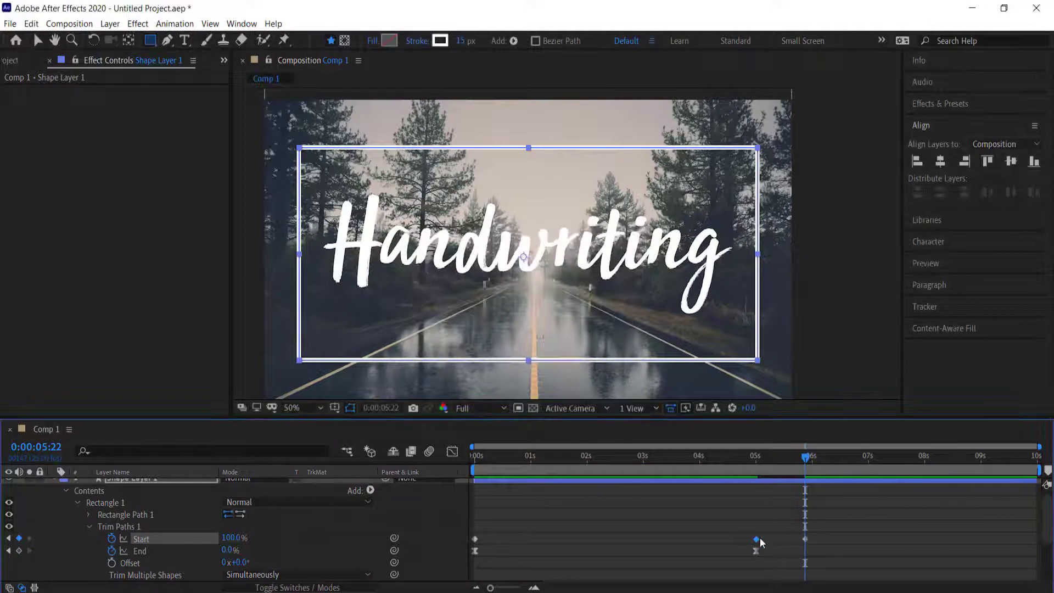
key(Delete)
drag(805, 539, 754, 539)
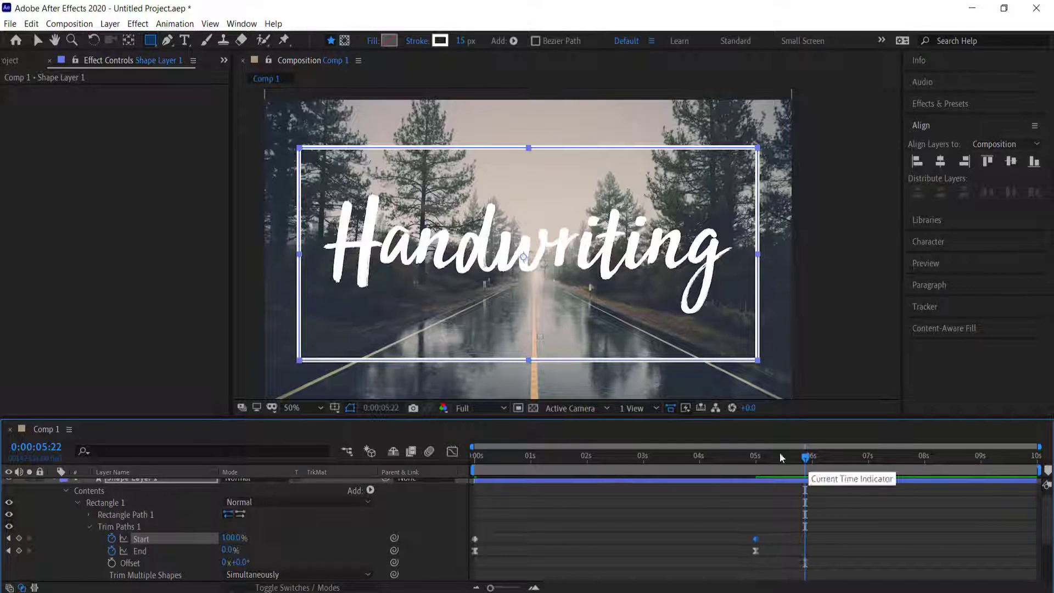
drag(806, 456, 473, 456)
key(space)
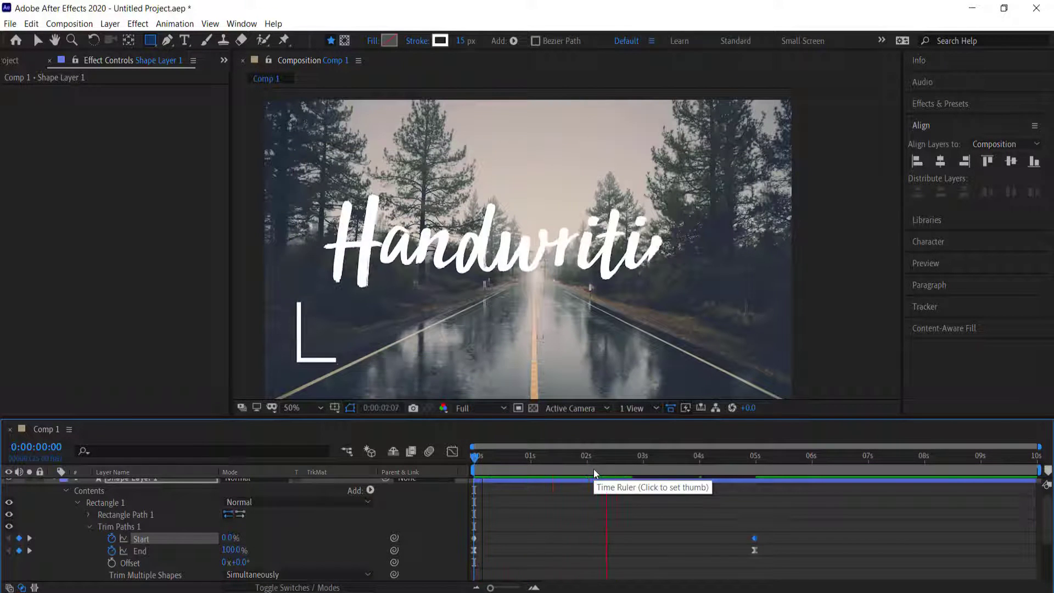
Apply Easy Ease to the Trim Paths Start keyframes and clear the keyframe selection.
drag(782, 529, 476, 549)
right_click(476, 549)
click(699, 460)
click(502, 525)
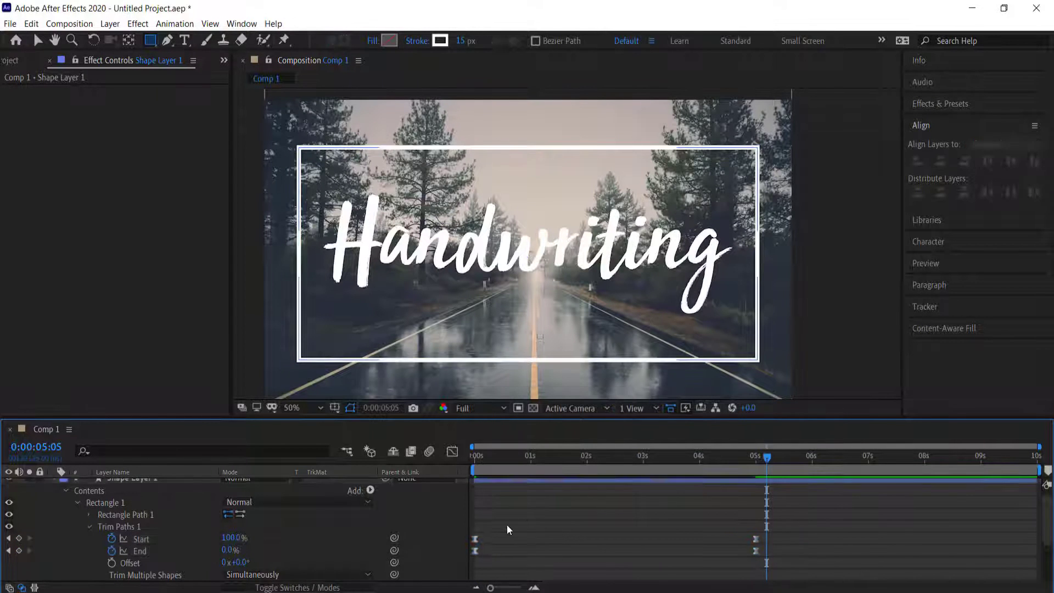
Stretch the Start and End ease handles in the Graph Editor so their speed peaks sharply mid-animation, and preview the result.
drag(814, 565, 589, 519)
click(453, 452)
drag(772, 537, 636, 519)
drag(767, 457, 525, 447)
key(space)
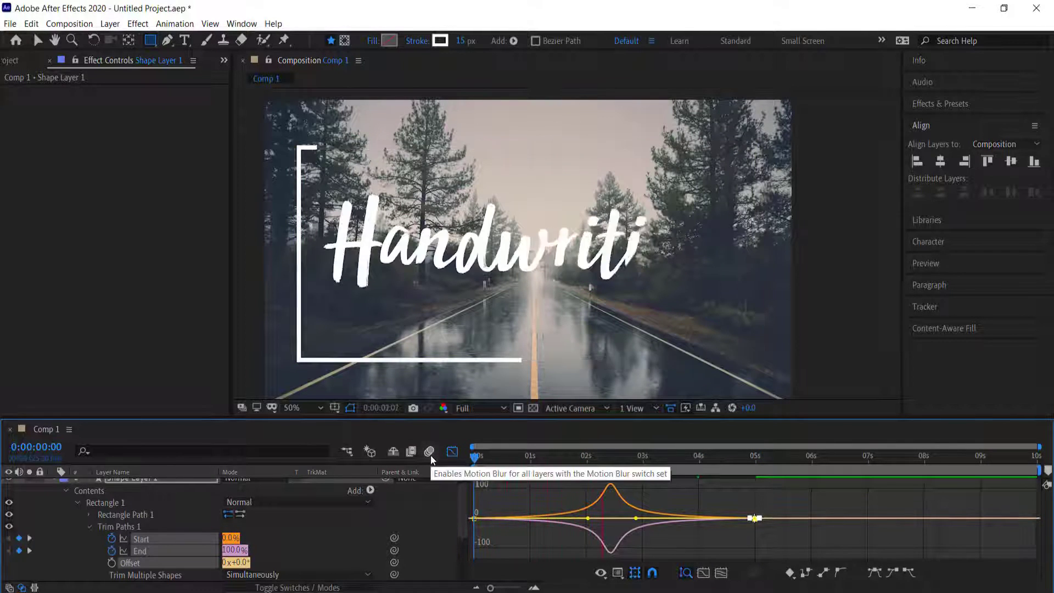
click(452, 451)
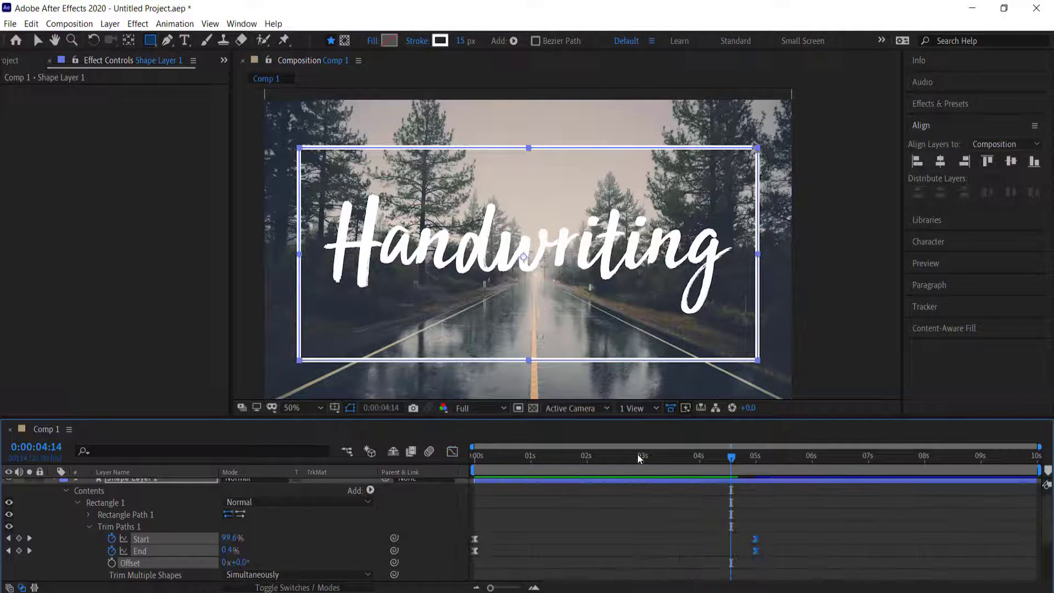
Return to the first frame and pre-compose the Shape Layer 1 and Handwriting layers into a composition named Write.
drag(690, 457, 459, 457)
scroll(176, 496, up, 1)
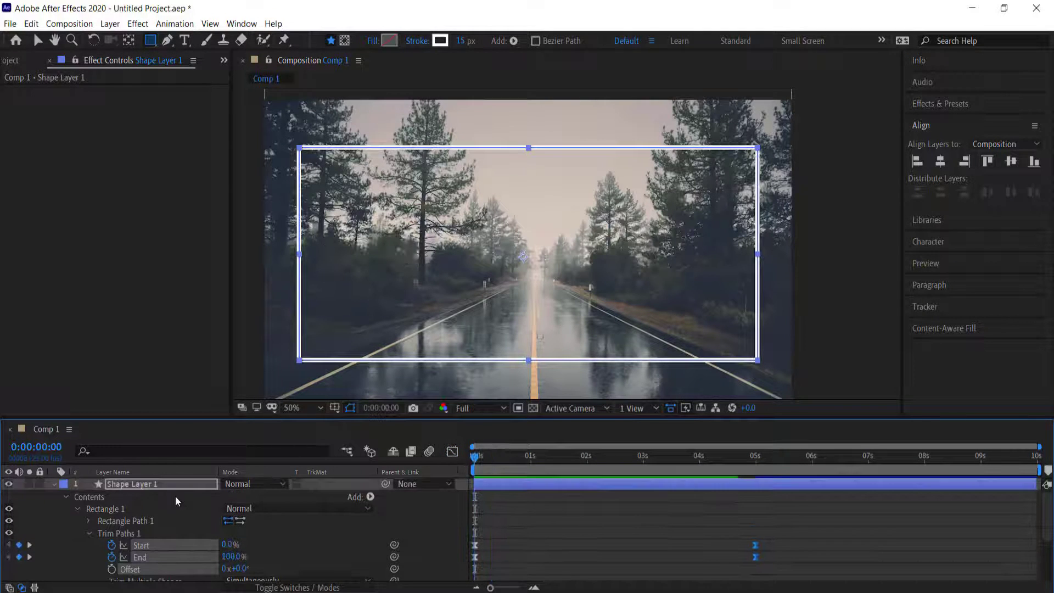
click(52, 484)
click(132, 509)
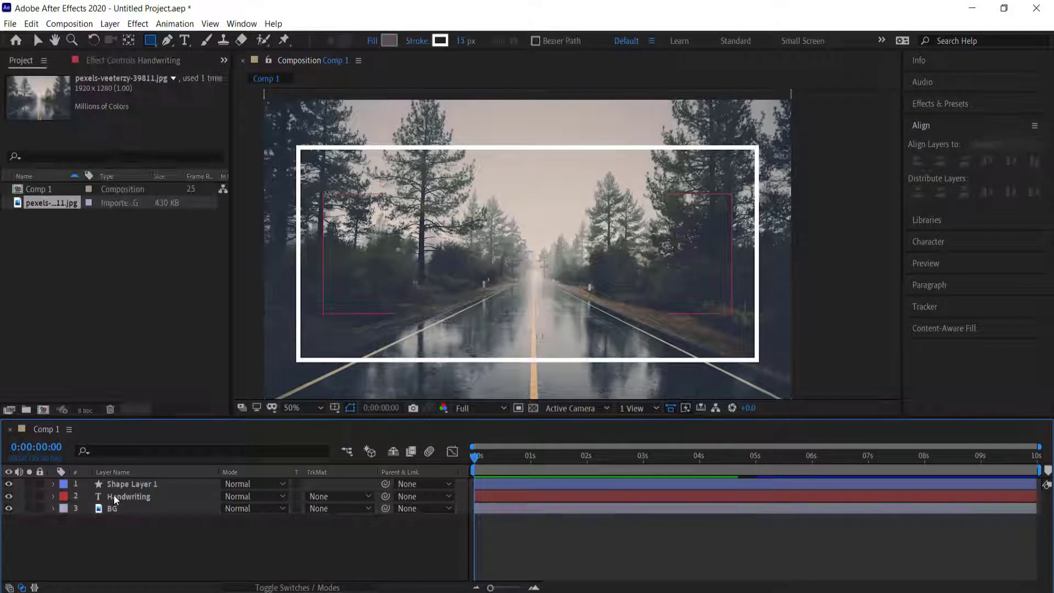
click(155, 497)
shift+click(146, 484)
right_click(147, 484)
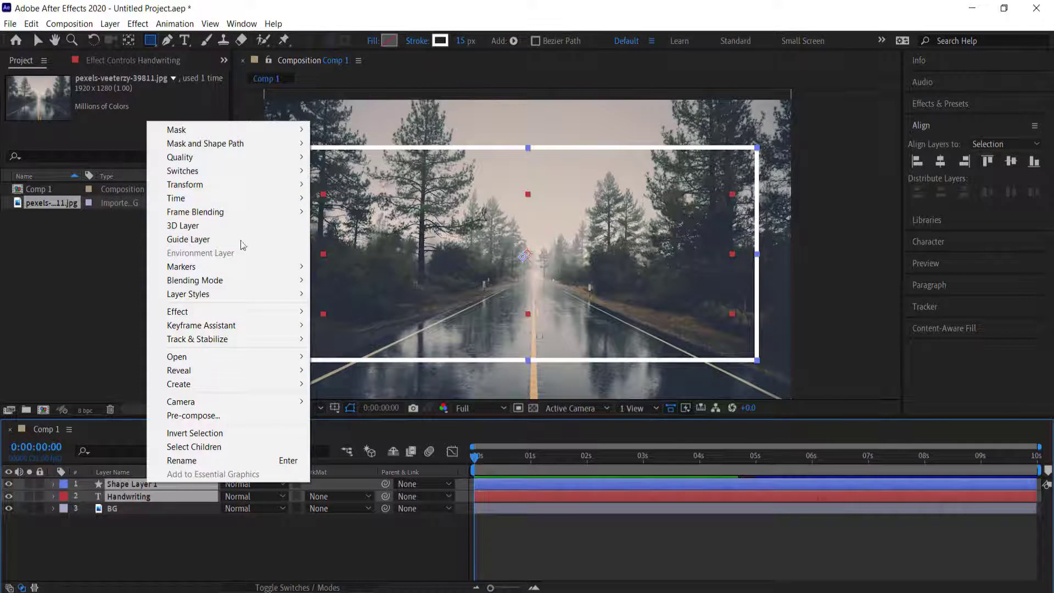
click(225, 415)
text(Write)
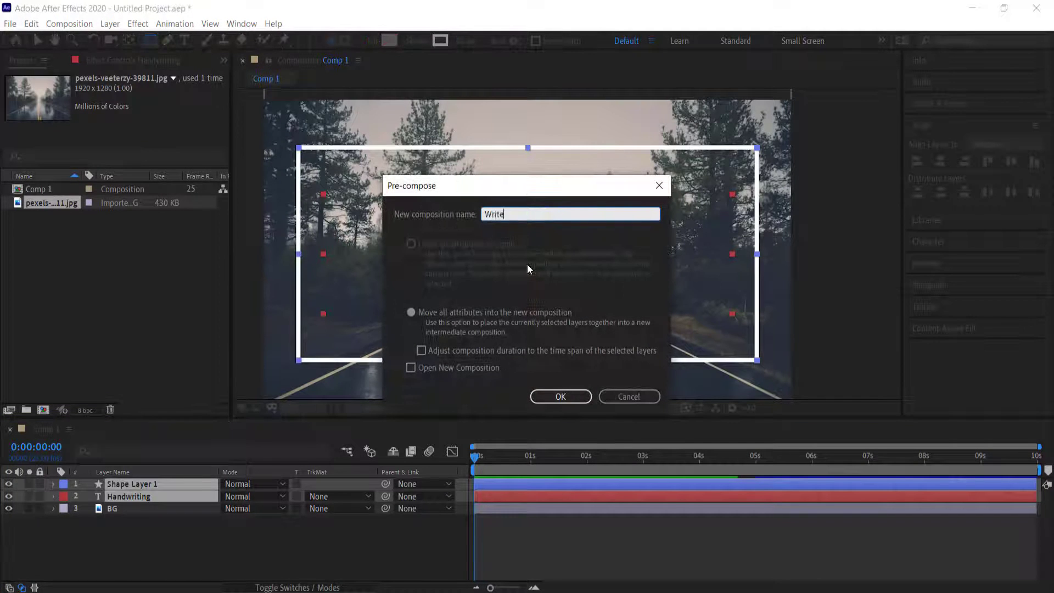
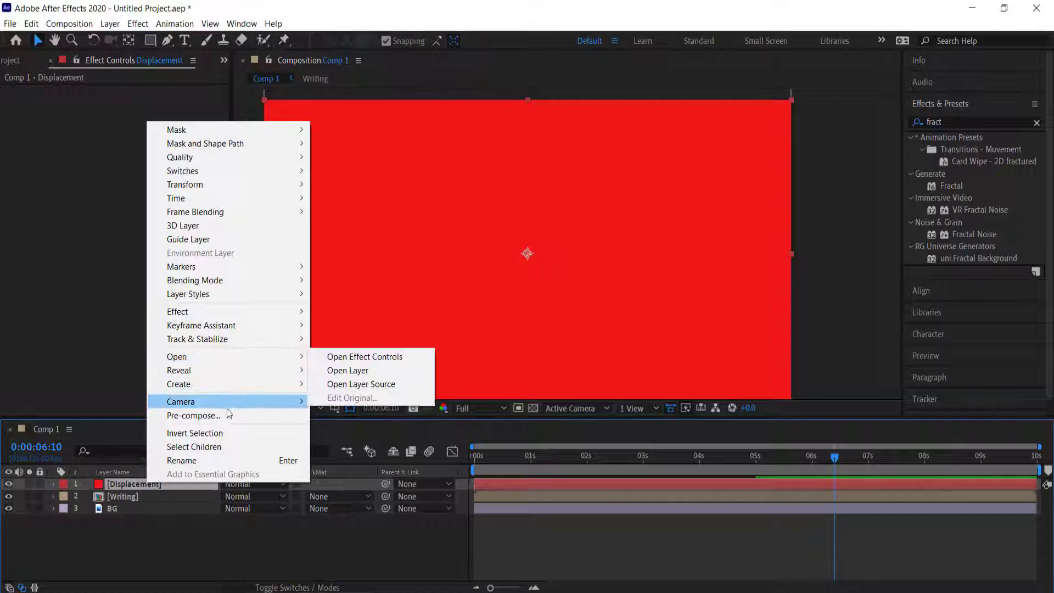
Pre-compose the Displacement layer with all attributes left in Comp 1, and open the resulting composition.
click(218, 415)
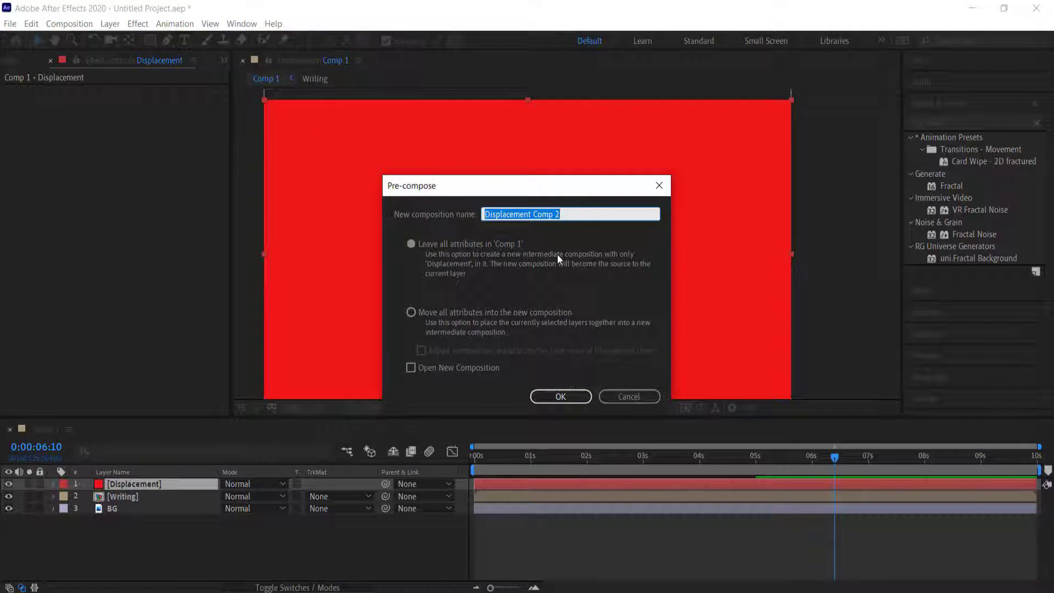
click(556, 397)
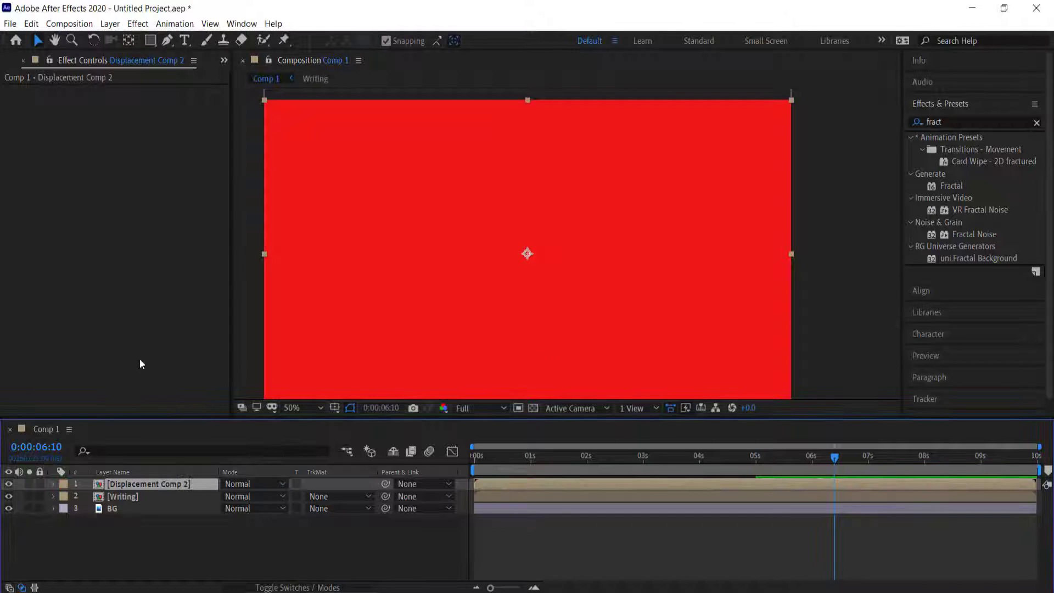
double_click(162, 485)
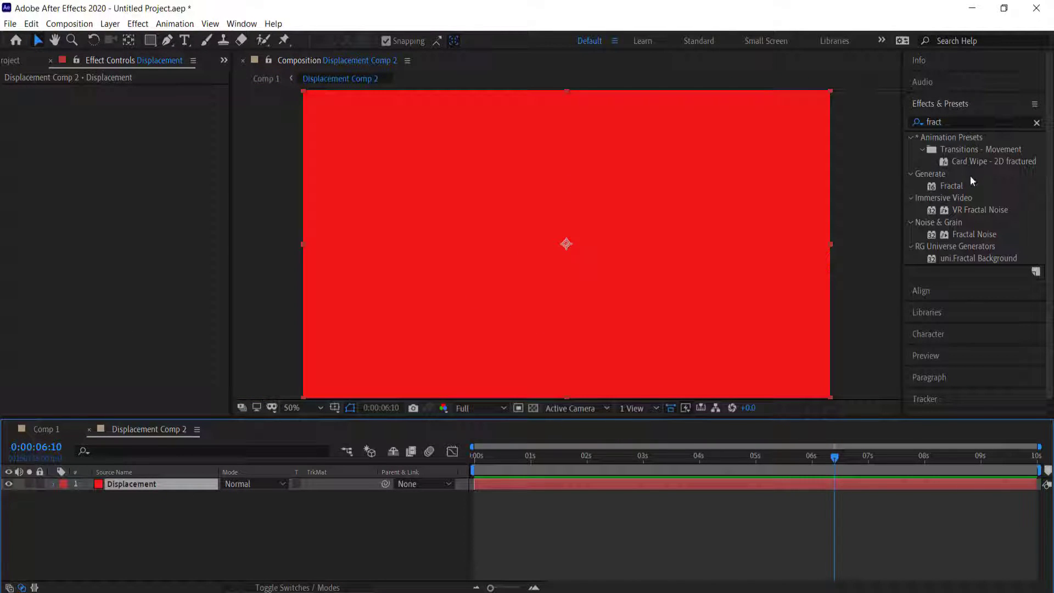
Apply Fractal Noise to the Displacement layer with Dynamic fractal type, contrast 130 and brightness 15.
double_click(973, 236)
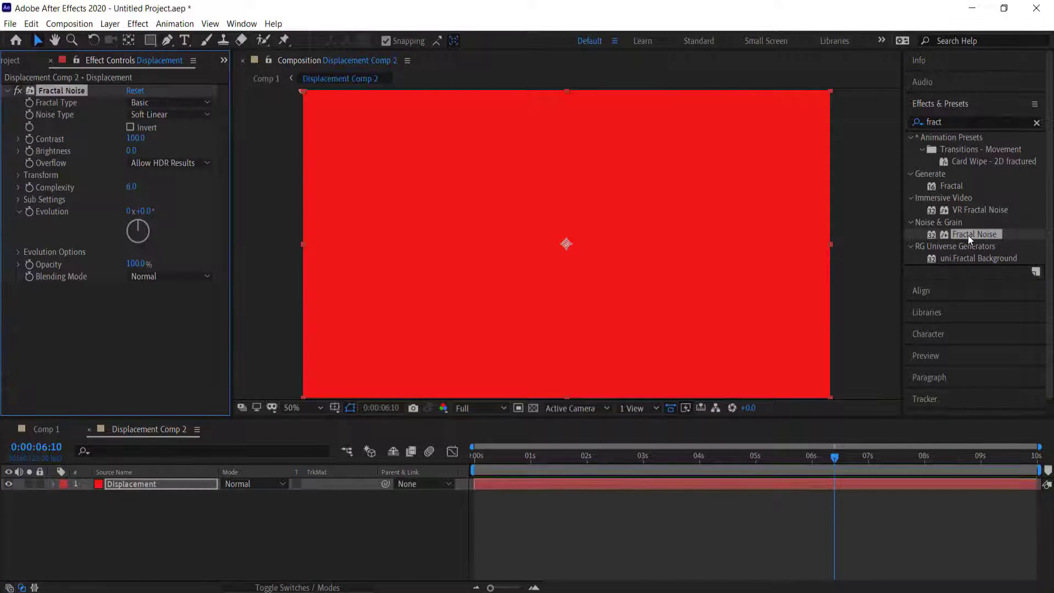
click(183, 103)
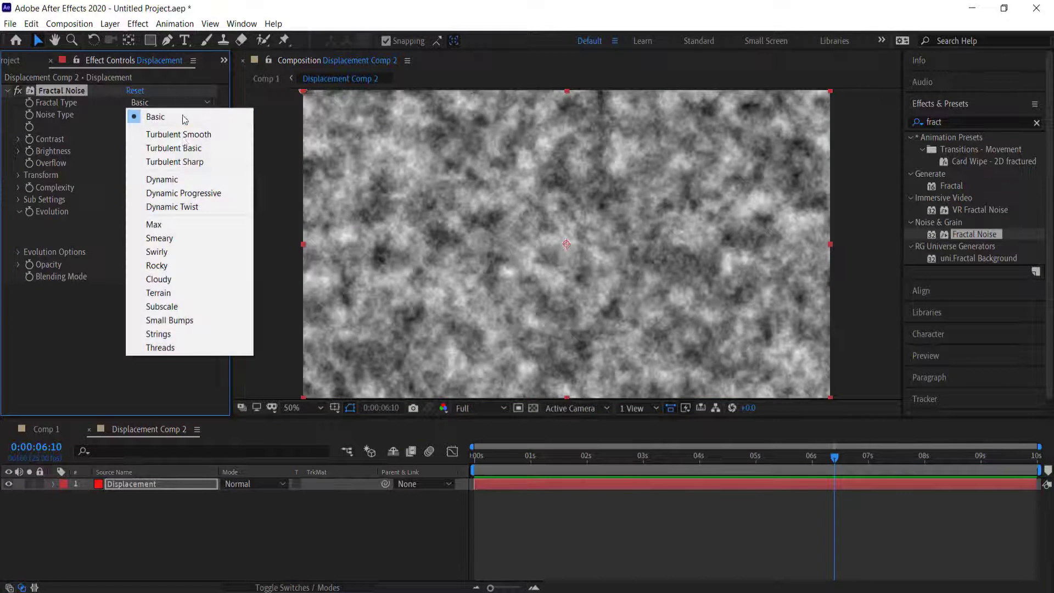
click(182, 176)
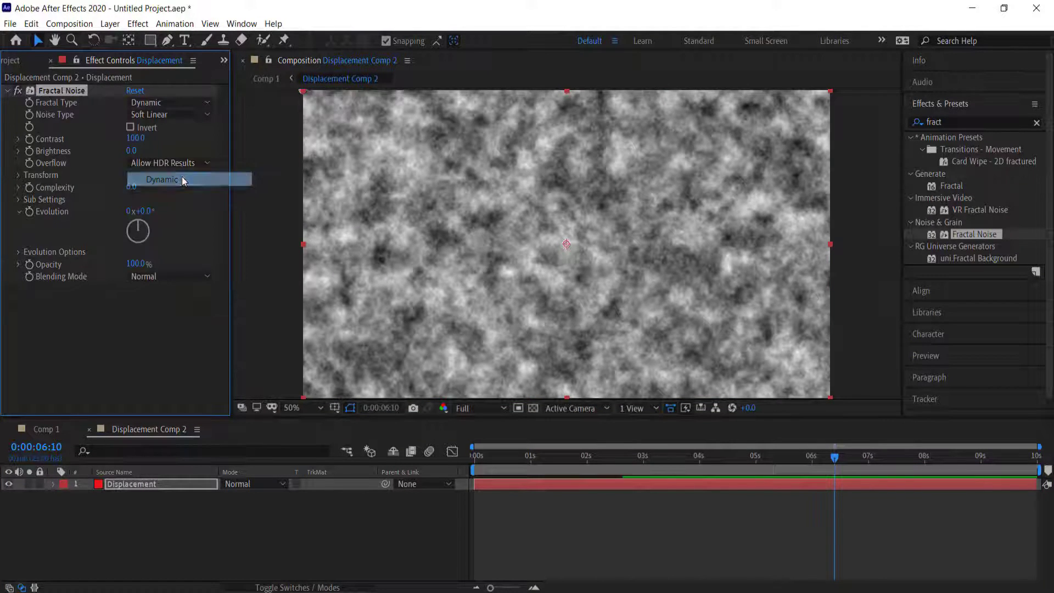
click(135, 151)
text(15)
key(Return)
Add the expression time*12 to the Fractal Noise Random Seed and return to the first frame.
click(19, 212)
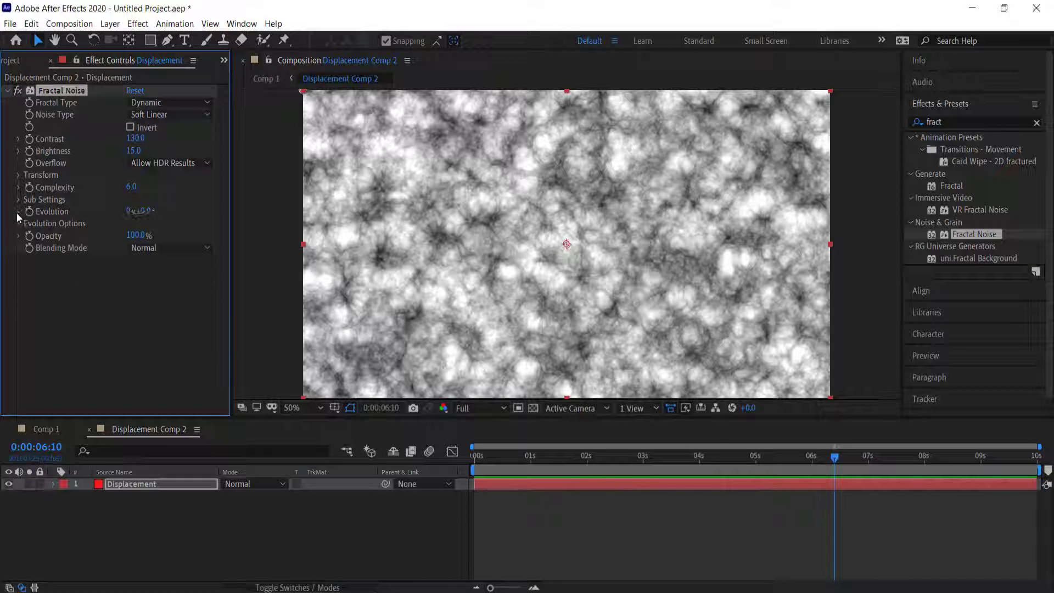
click(19, 224)
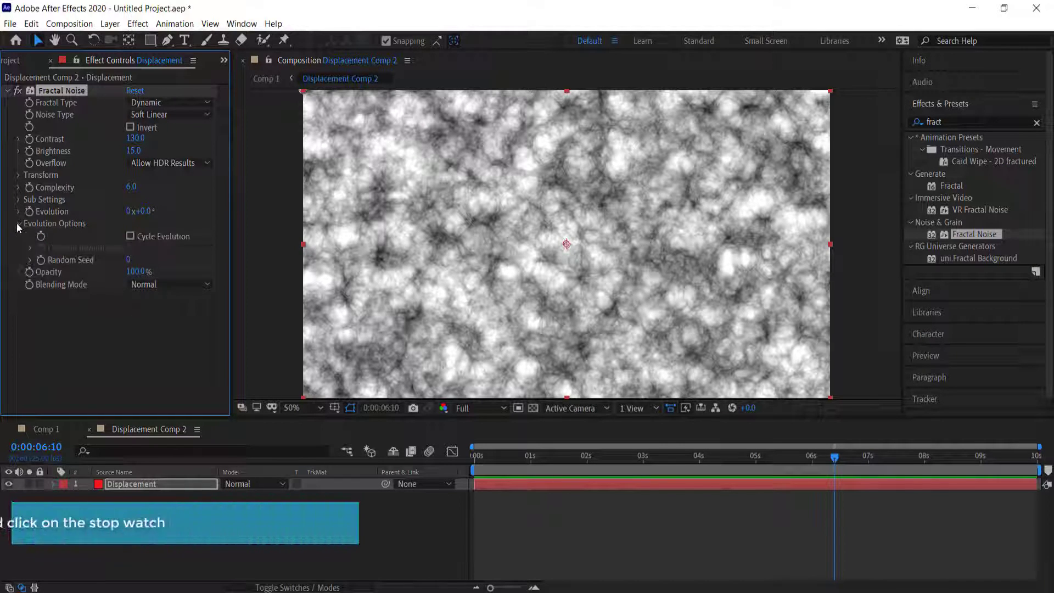
alt+click(41, 260)
text(ti)
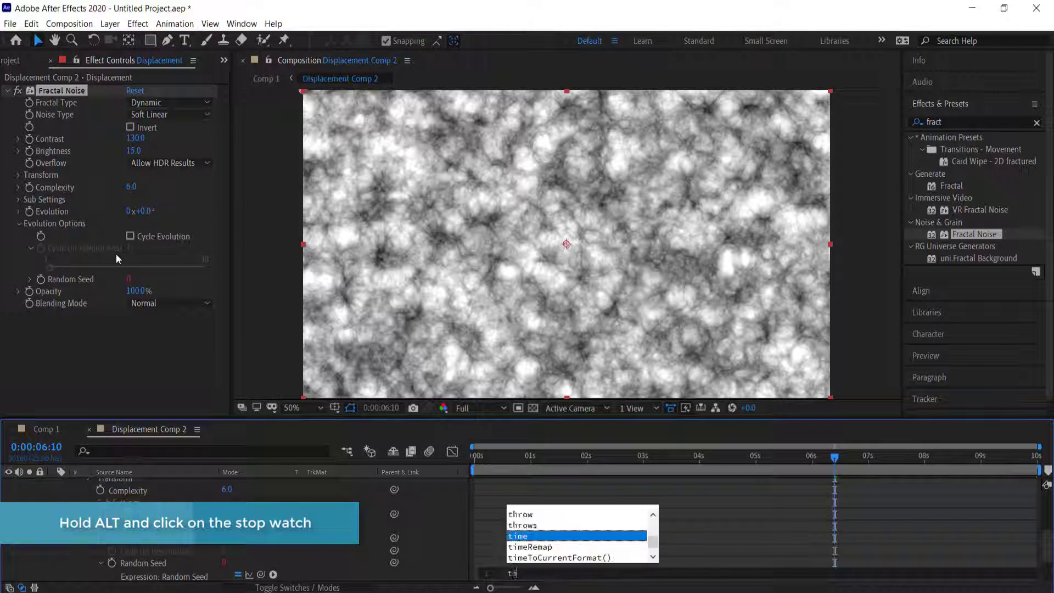
text(me*12)
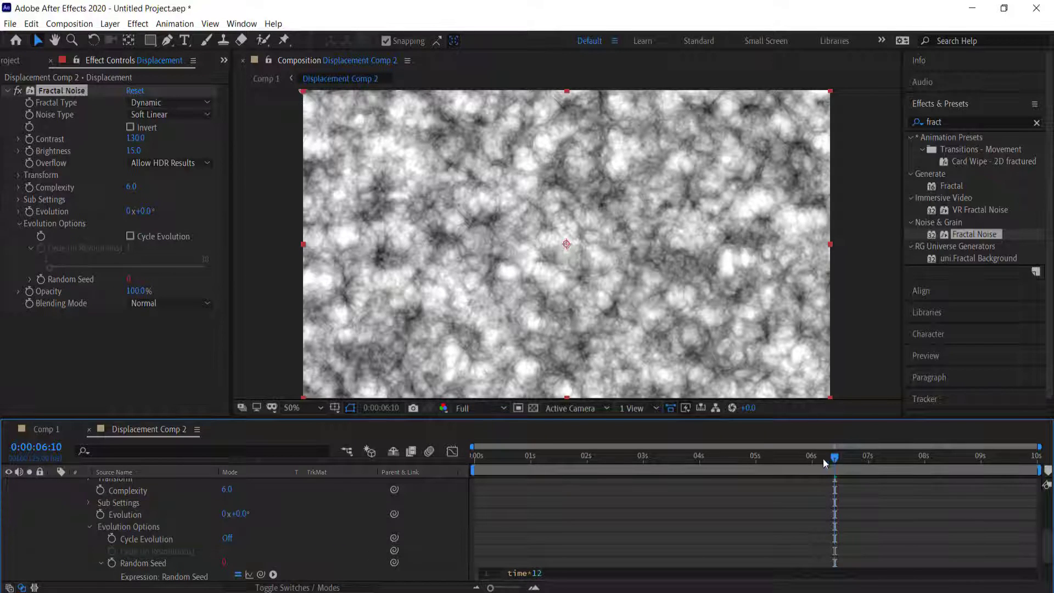
drag(825, 463, 475, 462)
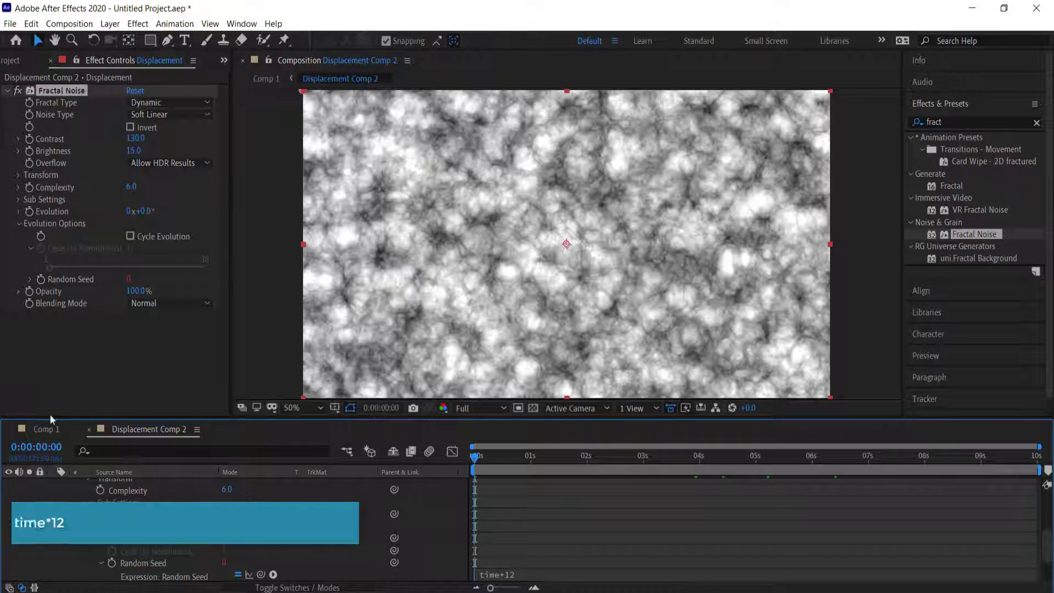
Apply the Displacement Map effect to the Writing layer in Comp 1.
click(43, 429)
click(126, 496)
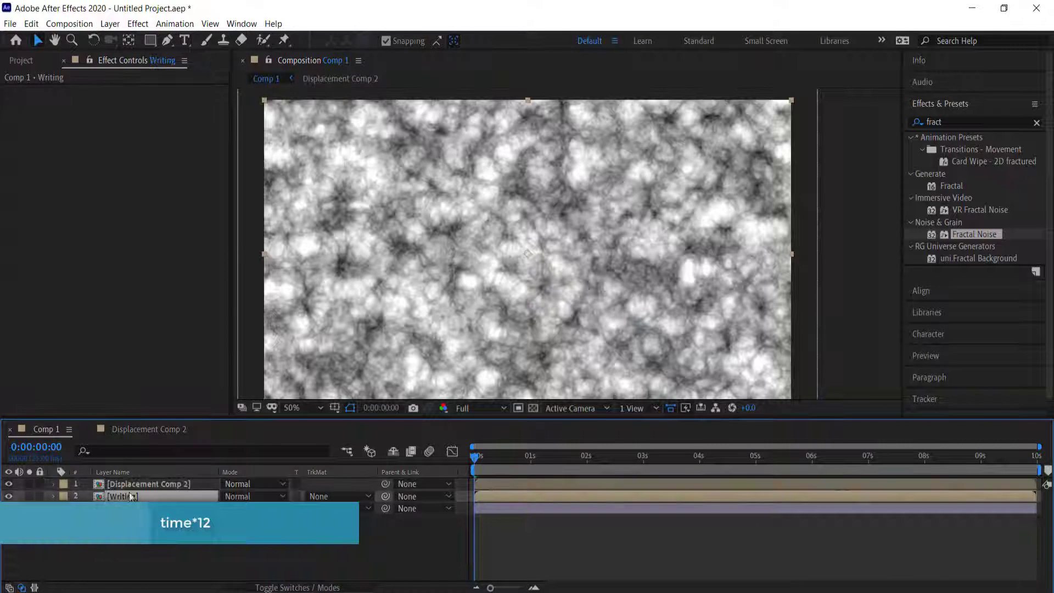
double_click(950, 122)
text(displ)
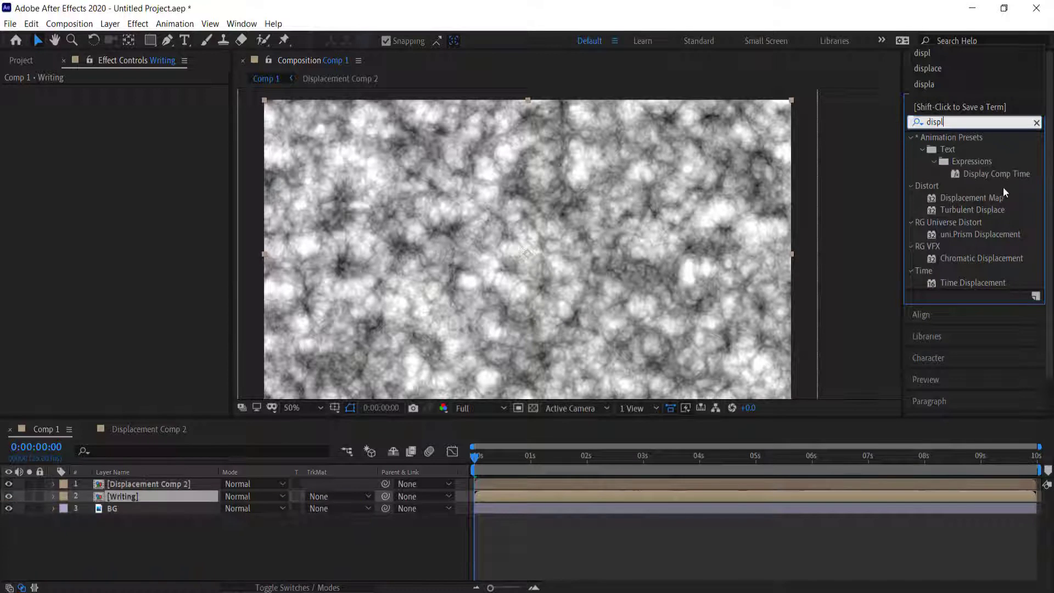
double_click(970, 199)
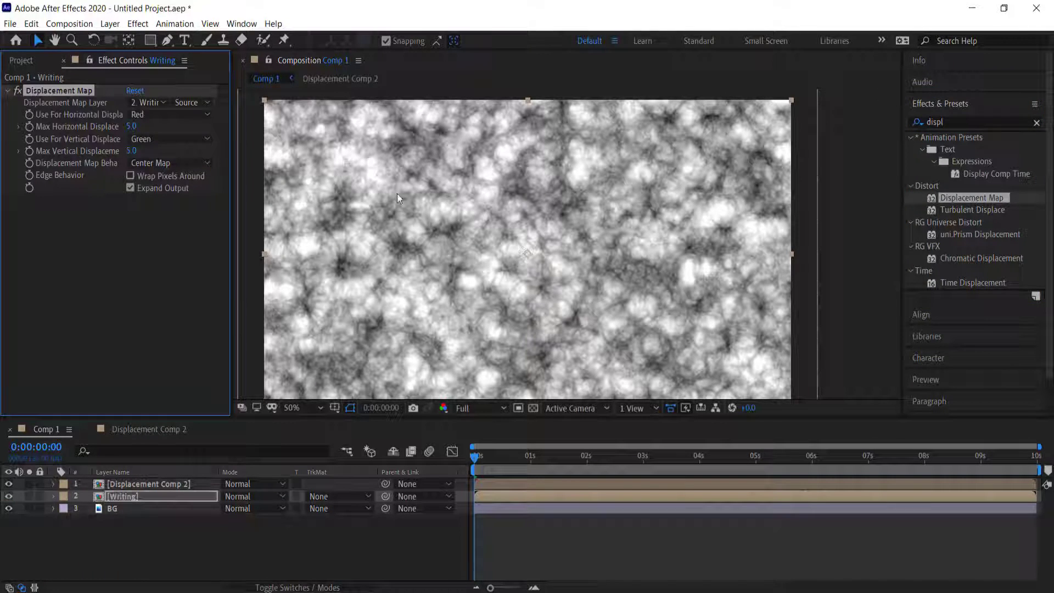
Set the Displacement Map layer to Displacement Comp 2 and use Luminance for both horizontal and vertical displacement.
click(147, 104)
click(170, 134)
click(160, 116)
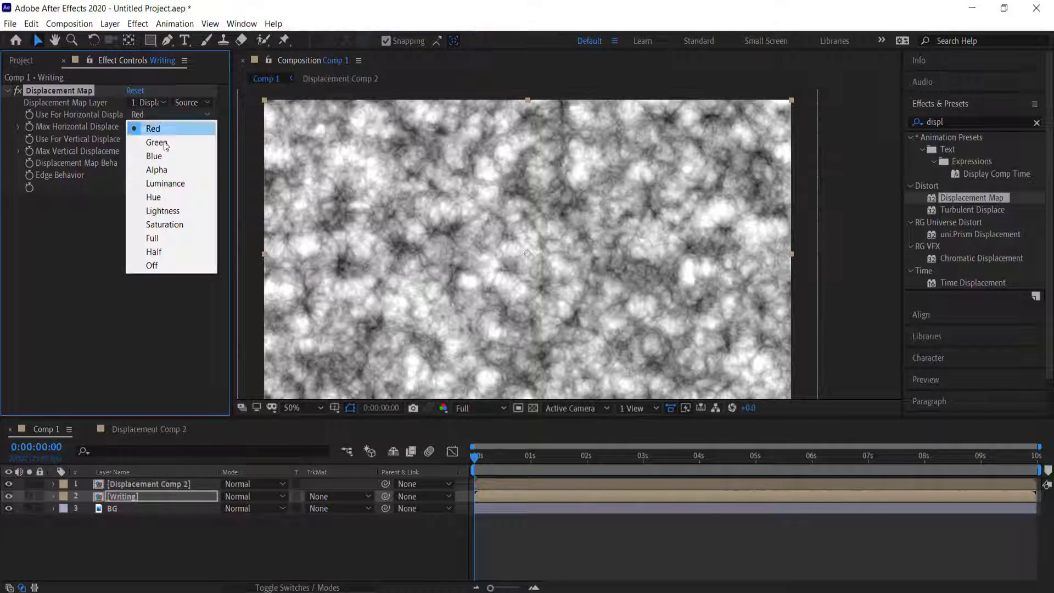
click(165, 184)
click(164, 140)
click(164, 208)
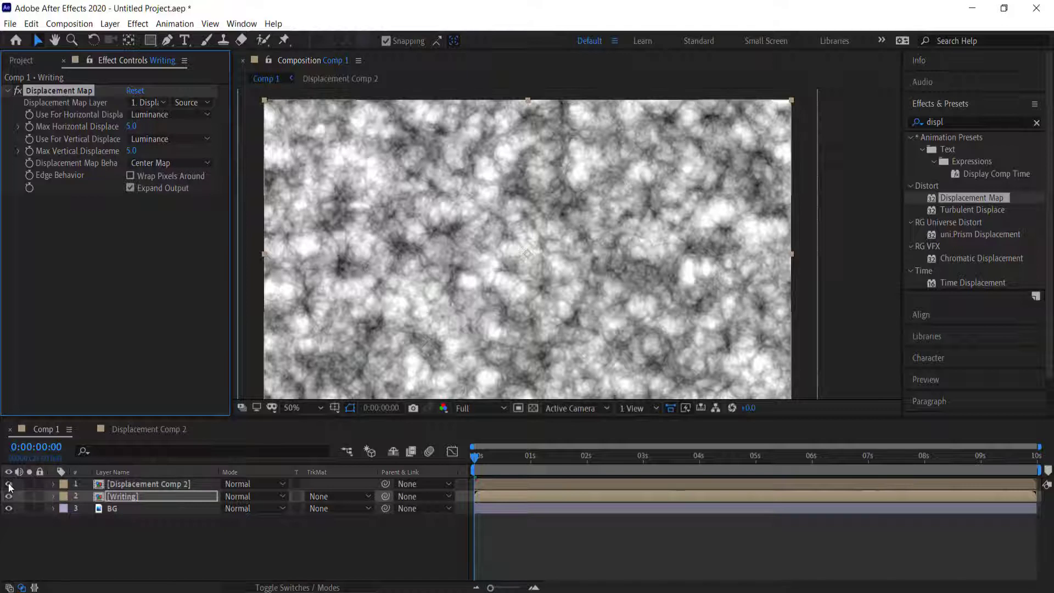
Hide the Displacement Comp 2 layer and preview the displaced handwriting animation from the first frame.
click(9, 484)
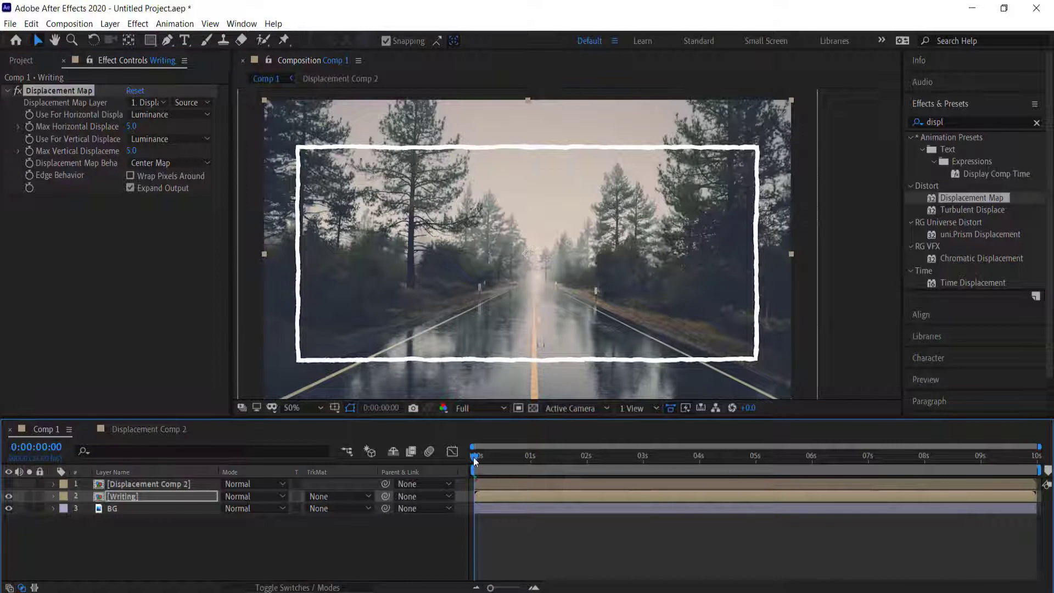
key(space)
drag(482, 458, 457, 439)
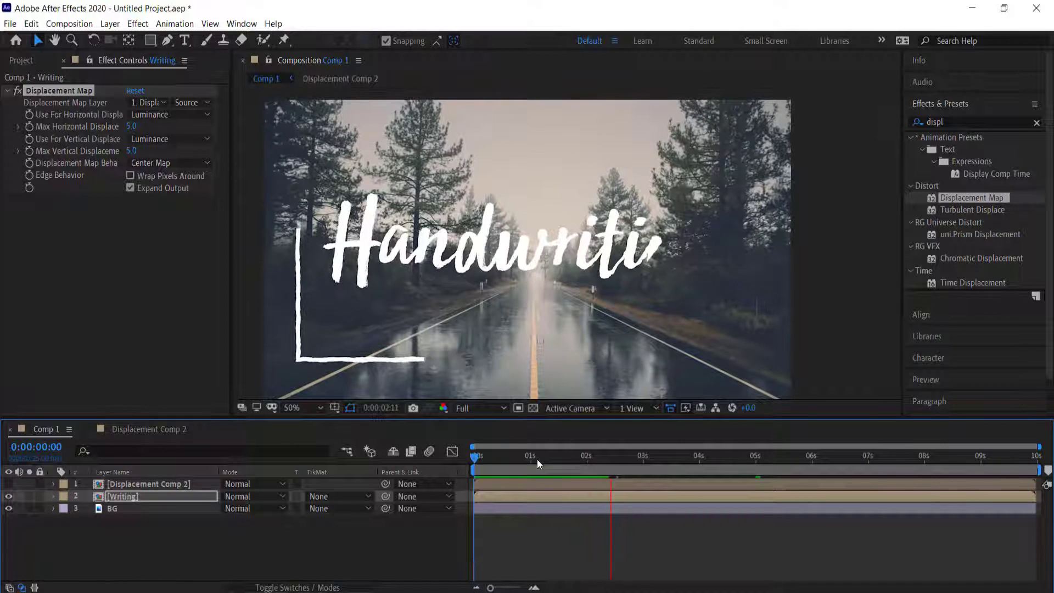
key(space)
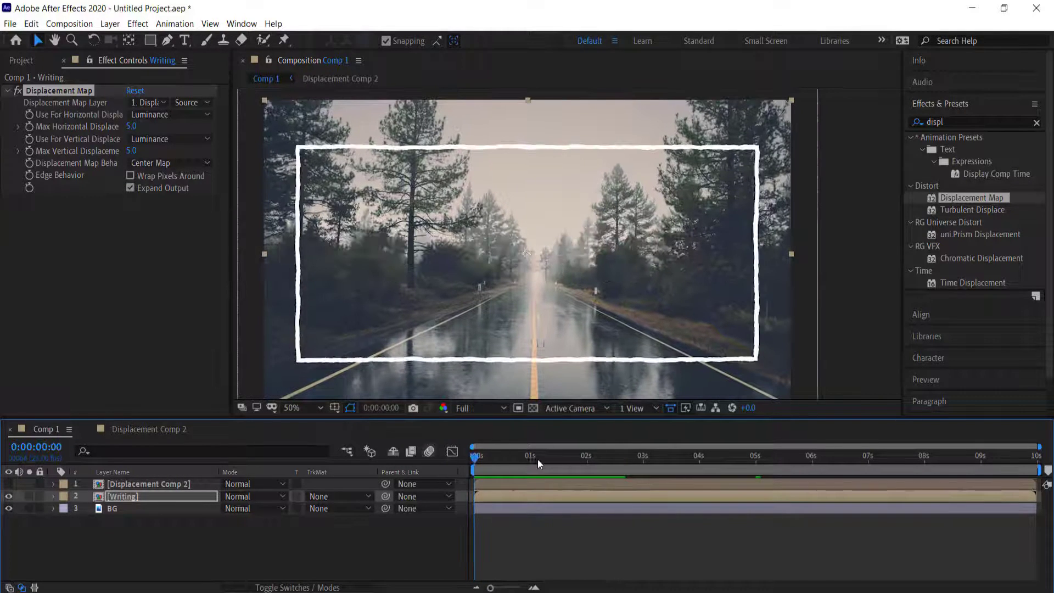
key(space)
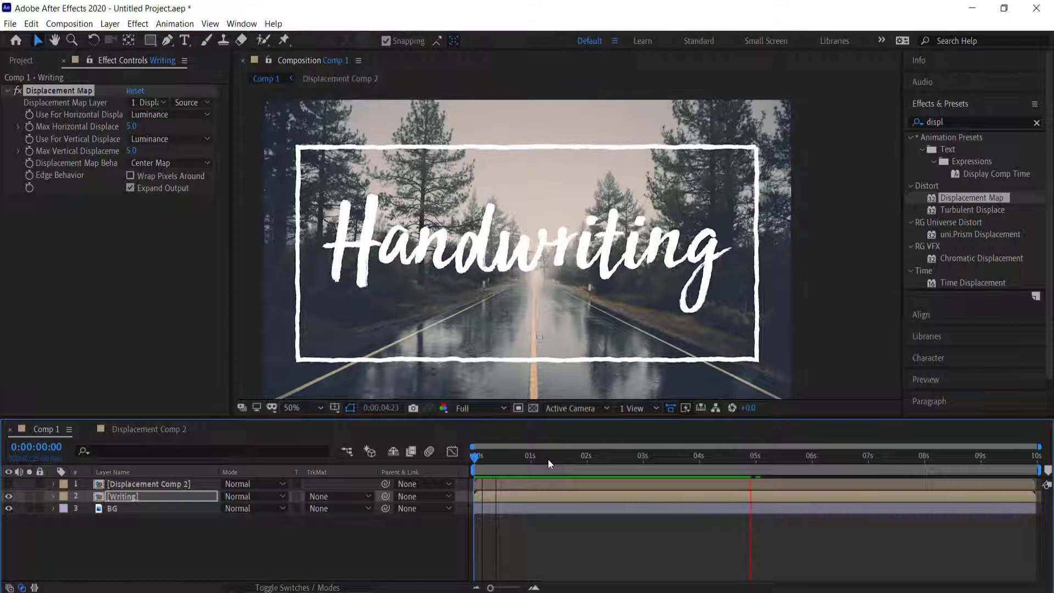
key(space)
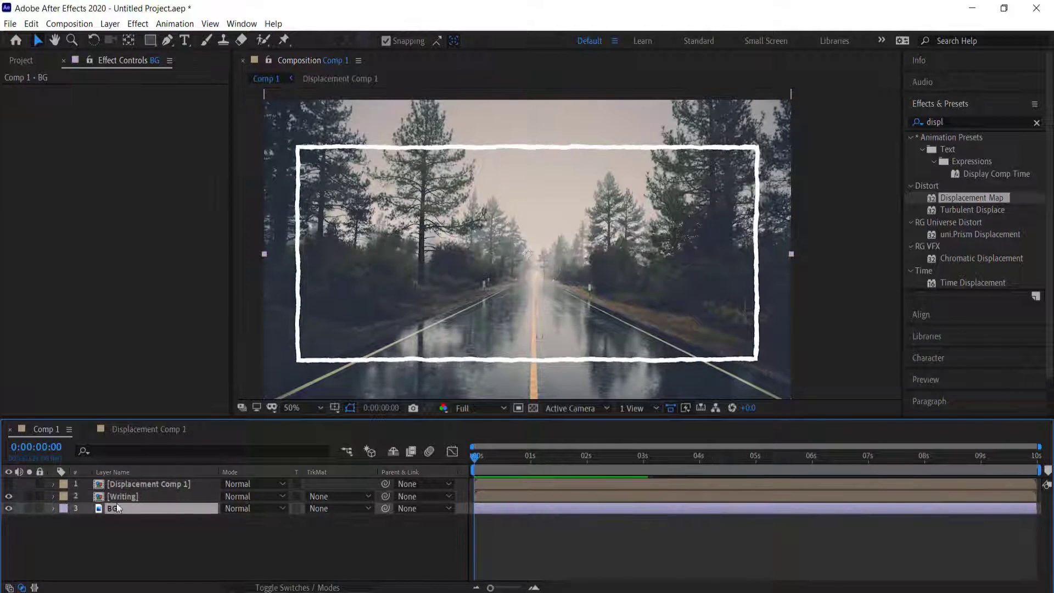
Keyframe the BG layer's Scale from 110% at the first frame to 100% at 0:00:05:00, and return to the start.
click(88, 522)
click(240, 521)
key(Return)
drag(475, 456, 759, 460)
click(244, 520)
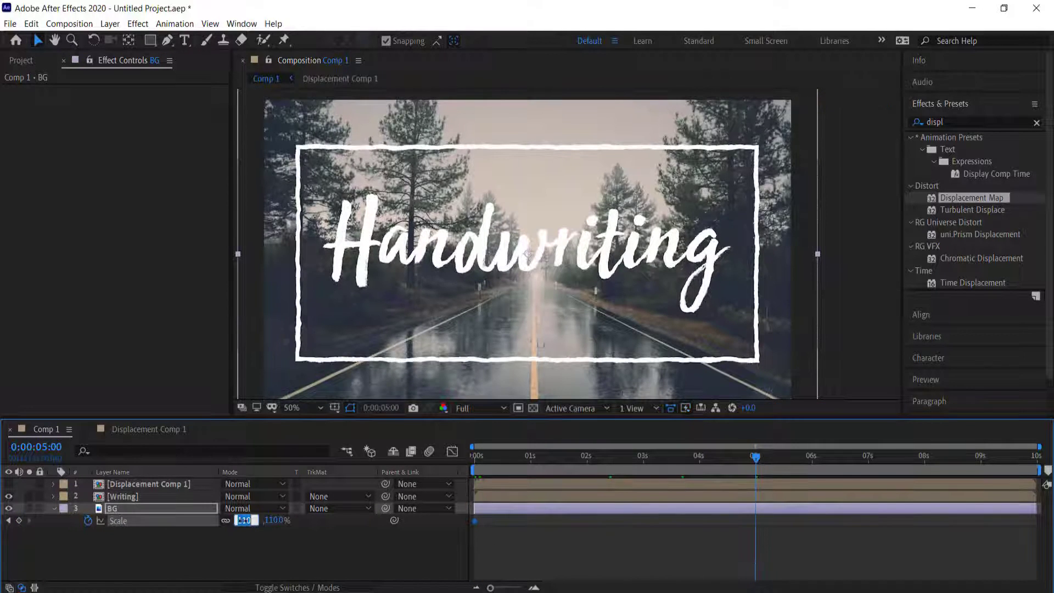
text(100)
key(Return)
key(Home)
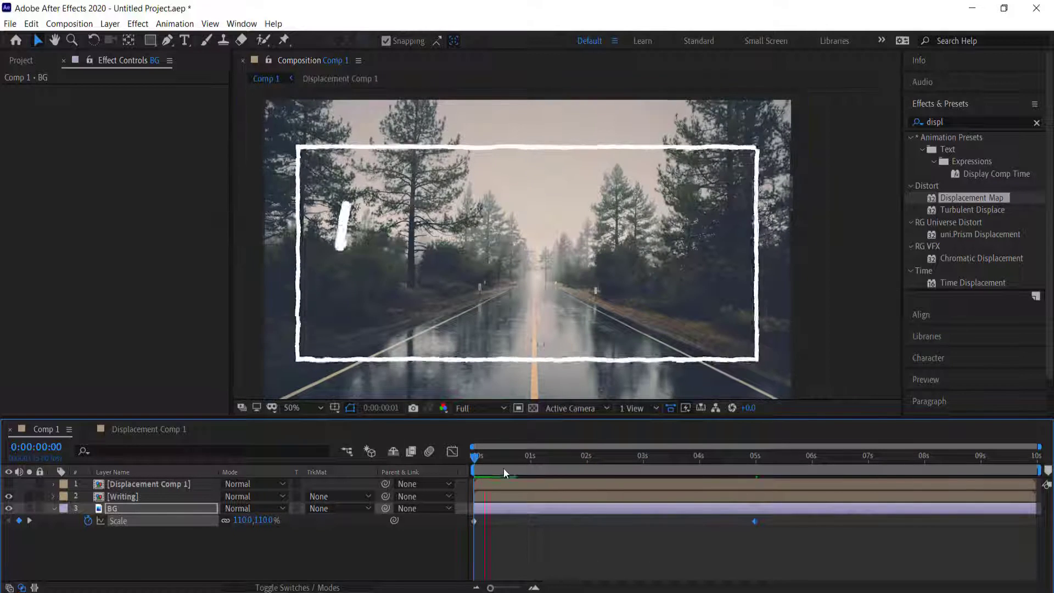